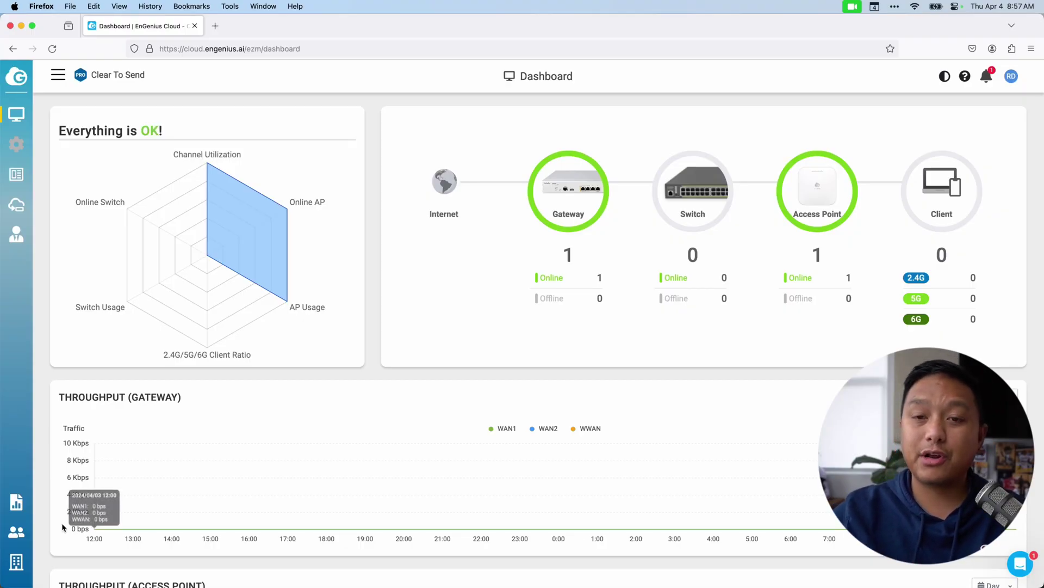
Register a new ESG510 gateway in Inventory & License by pasting its serial number
mouse_move(16, 560)
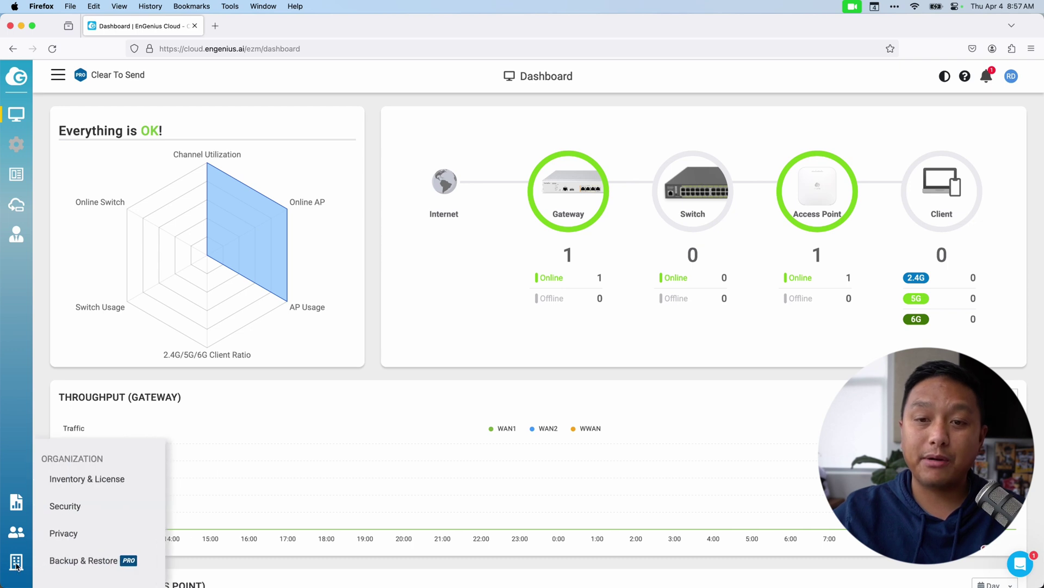
click(74, 486)
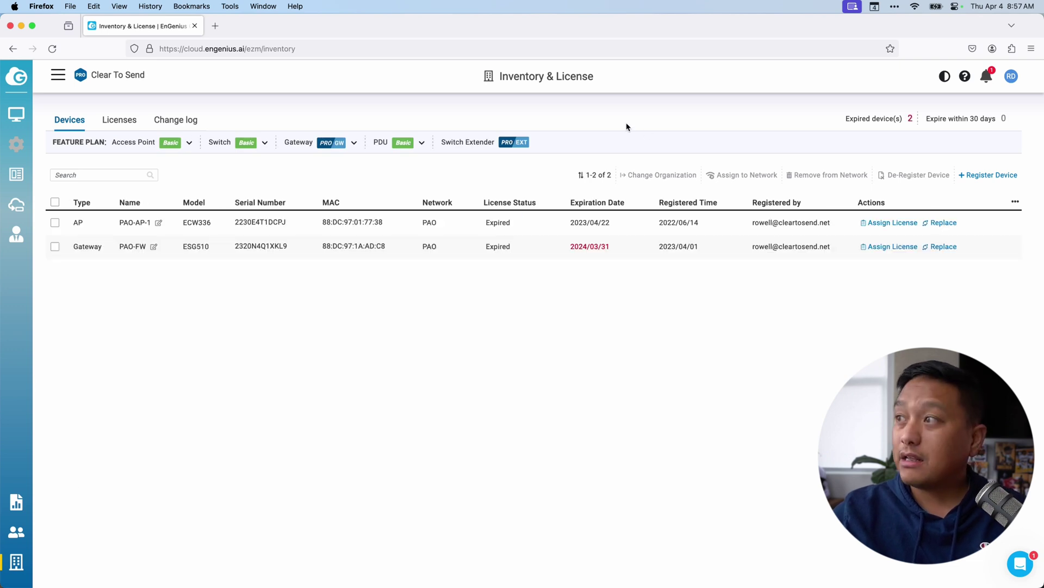
click(976, 175)
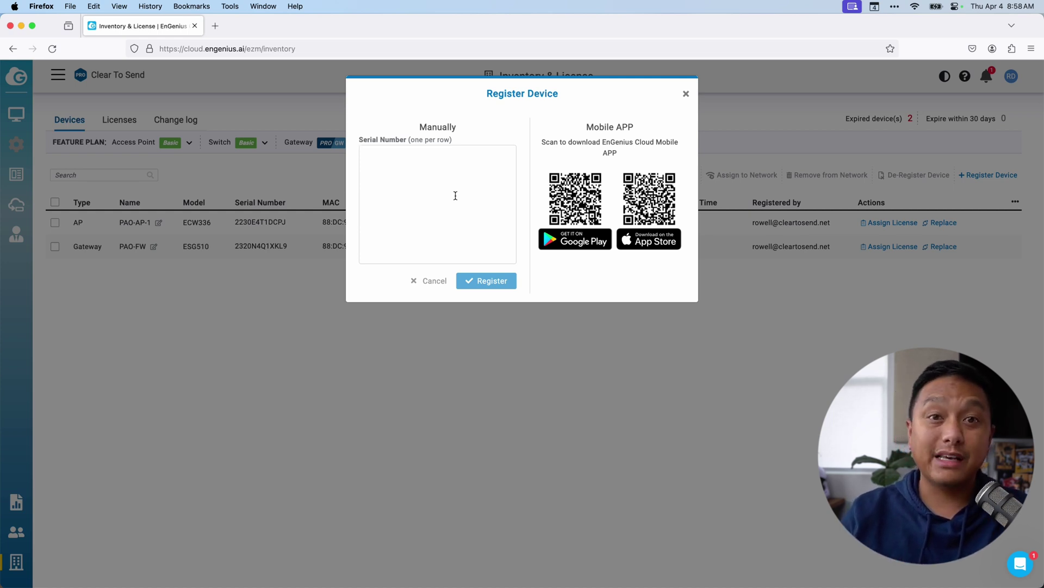
key(super+v)
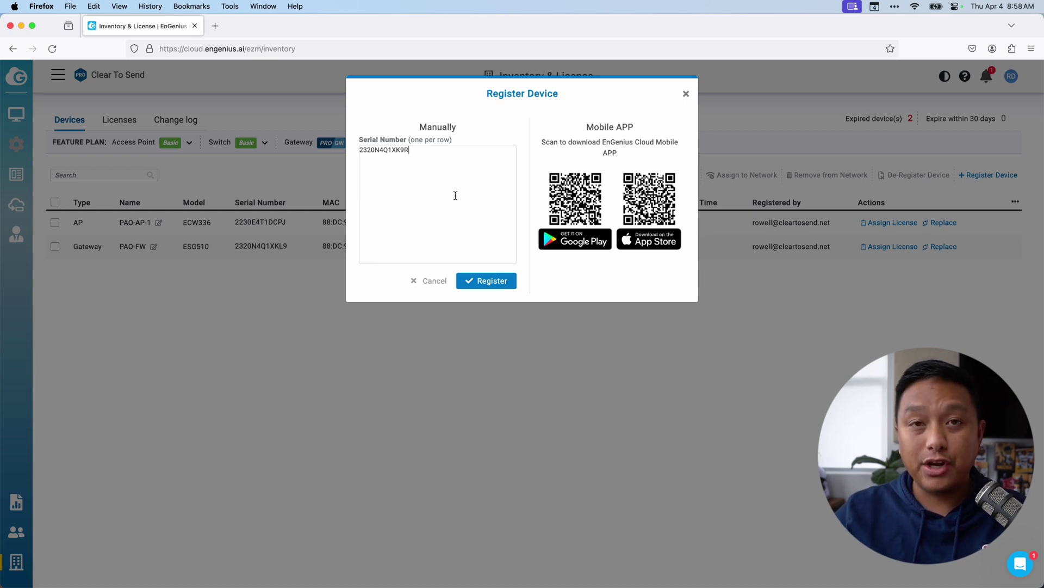
click(492, 282)
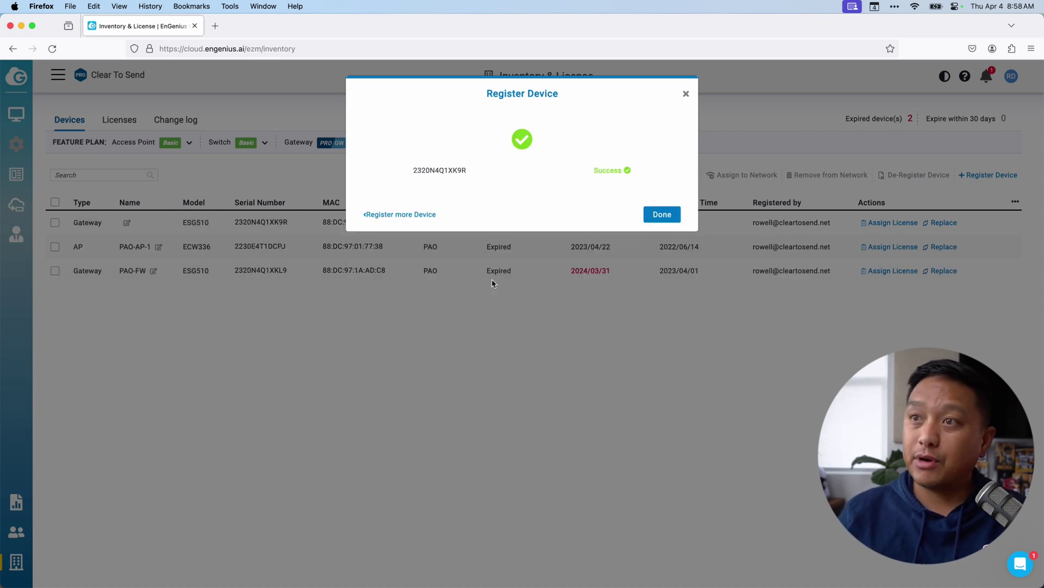
Close the registration result to see ESG510-ADDC with an Active licence until 2025/04/04
click(651, 216)
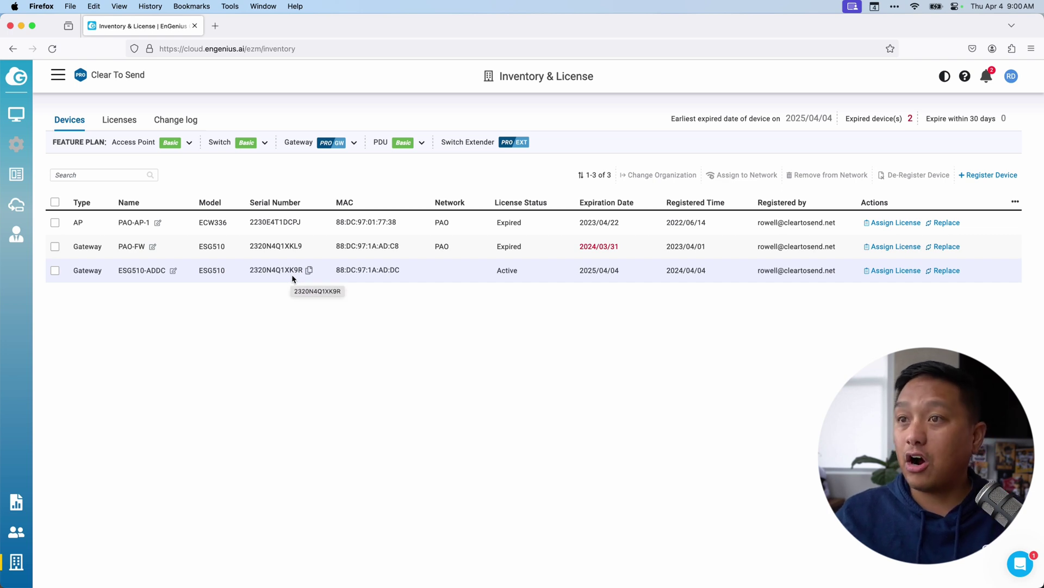
Assign the ESG510-ADDC gateway to the Rowell > SAN network
click(55, 271)
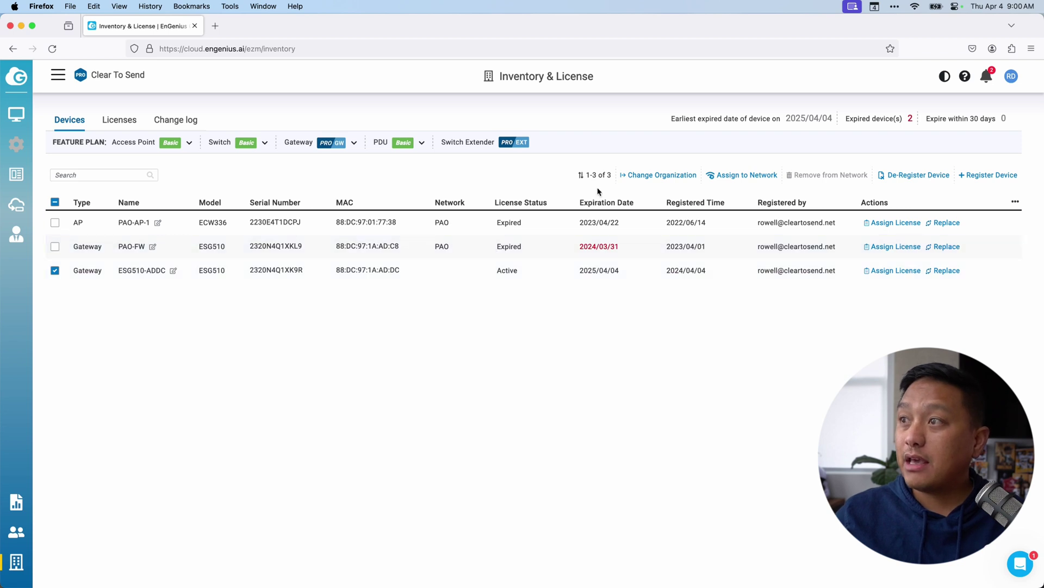
click(747, 176)
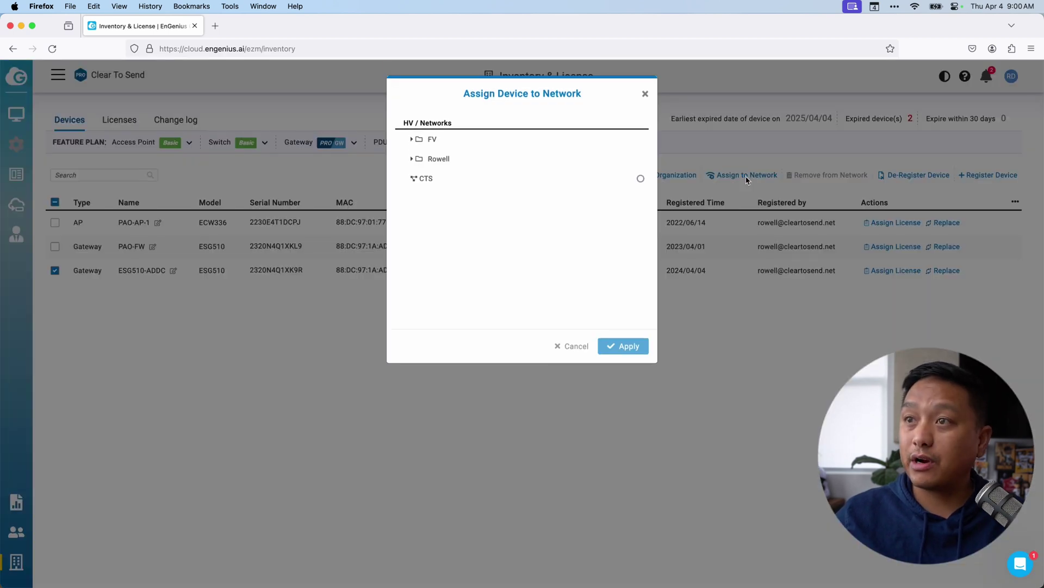
click(417, 160)
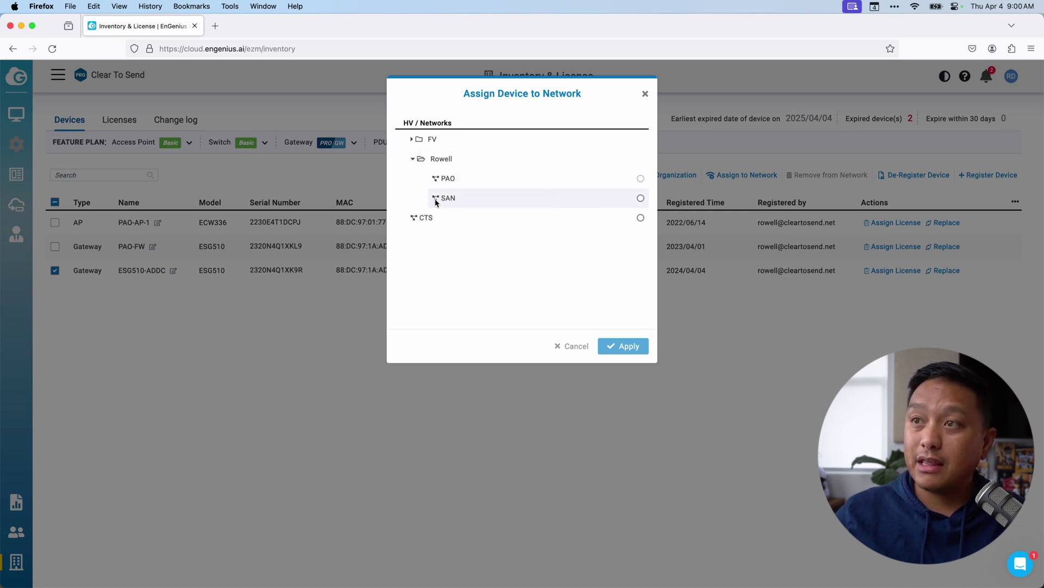
click(640, 199)
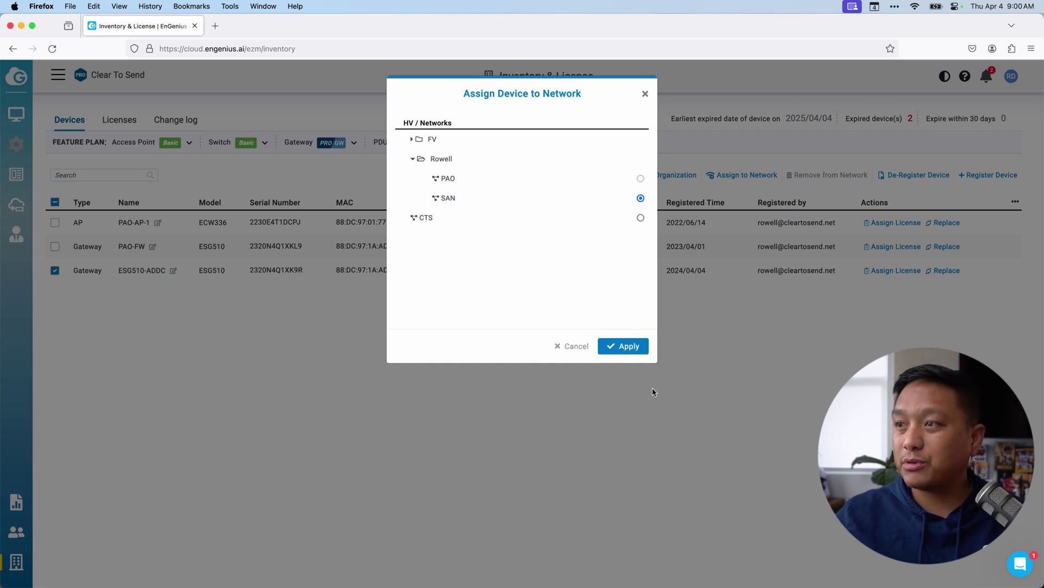
click(625, 351)
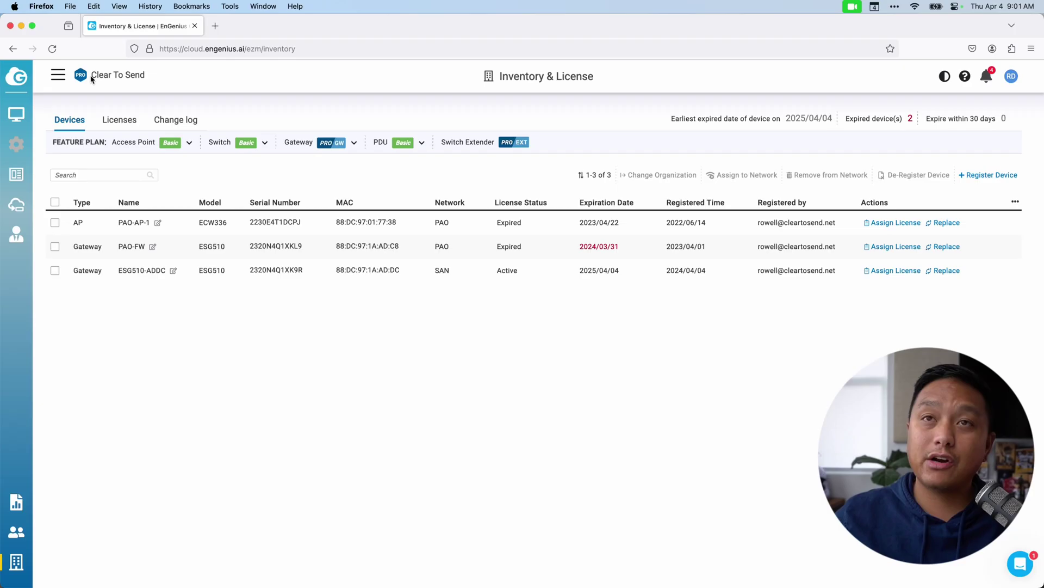
Switch the working network to SAN under Rowell in the organization tree
click(57, 76)
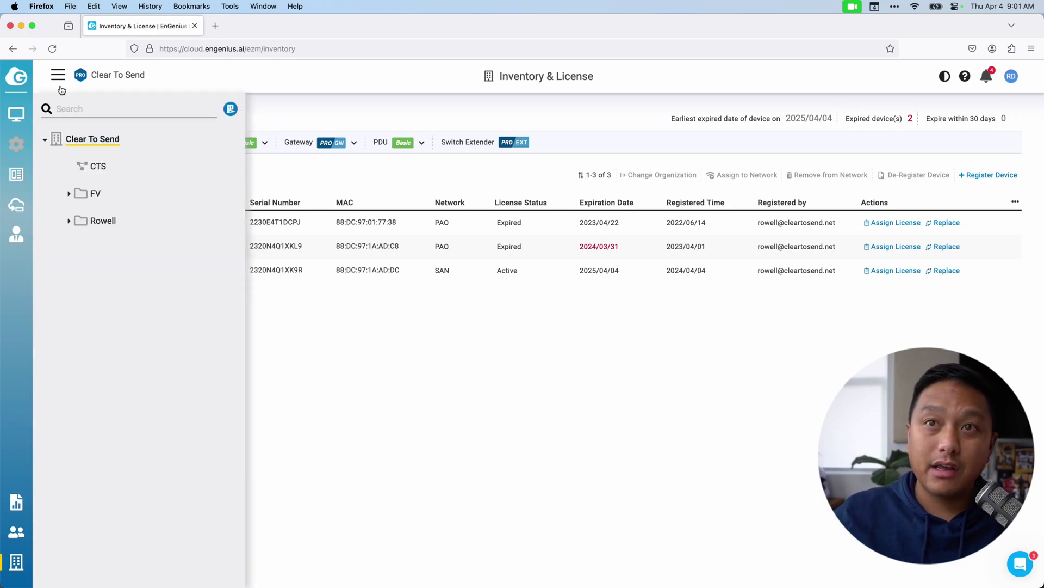
click(70, 222)
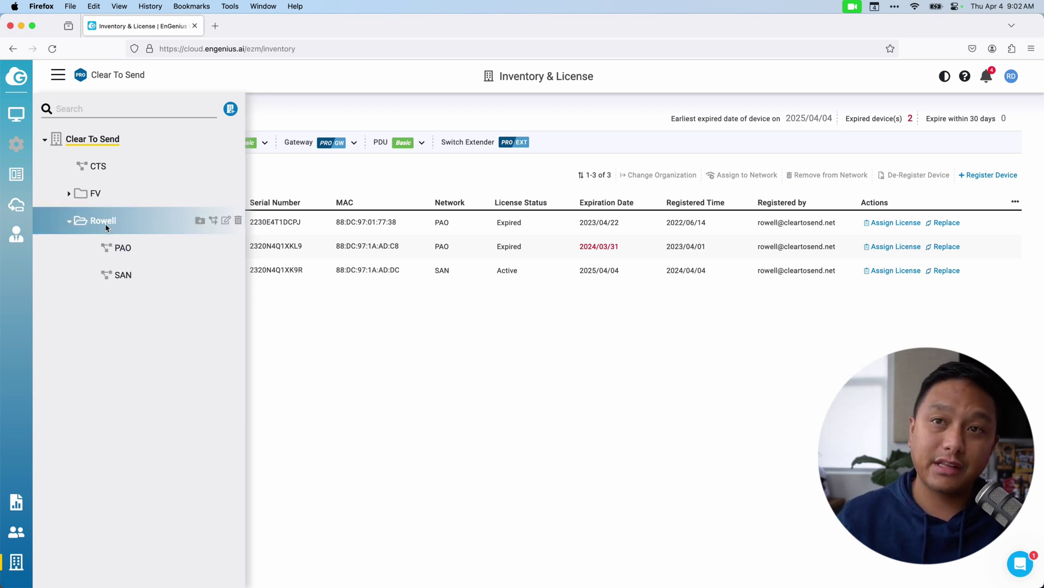
click(124, 276)
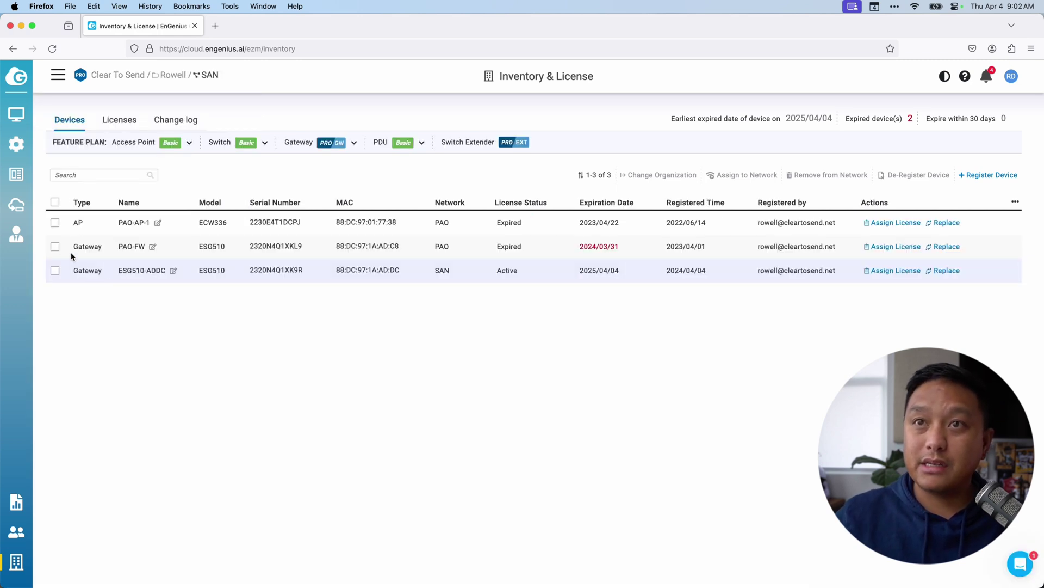
mouse_move(17, 117)
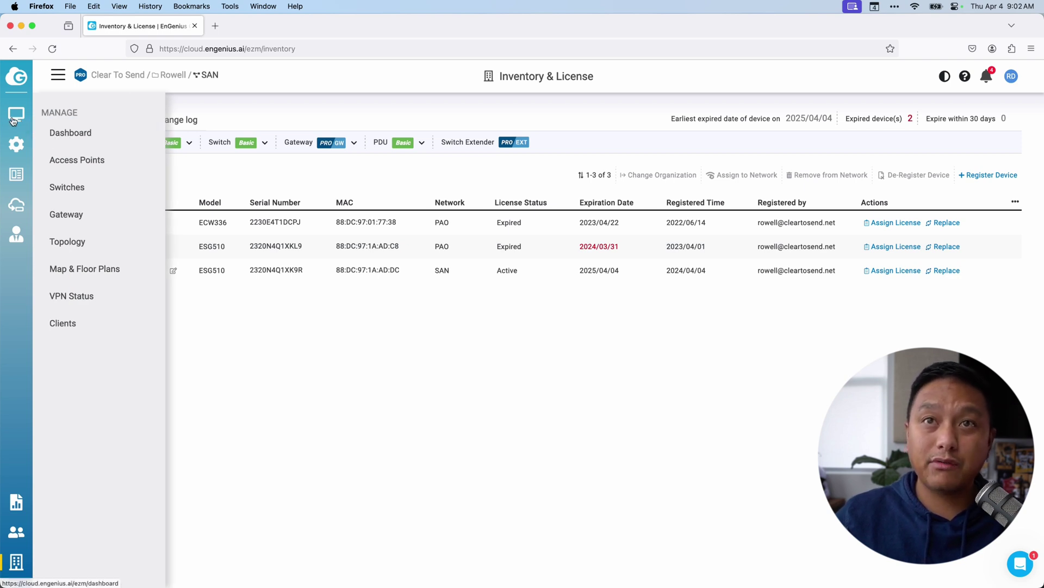
Show SAN's gateway list from the dashboard, with ESG510-ADDC at WAN1 IP 192.168.5.62
click(70, 137)
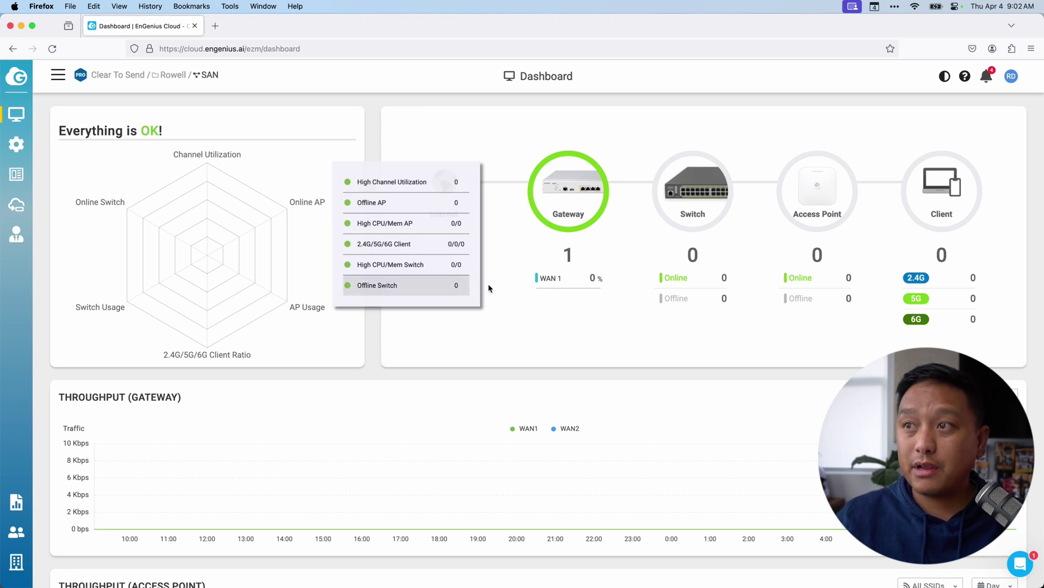
mouse_move(252, 338)
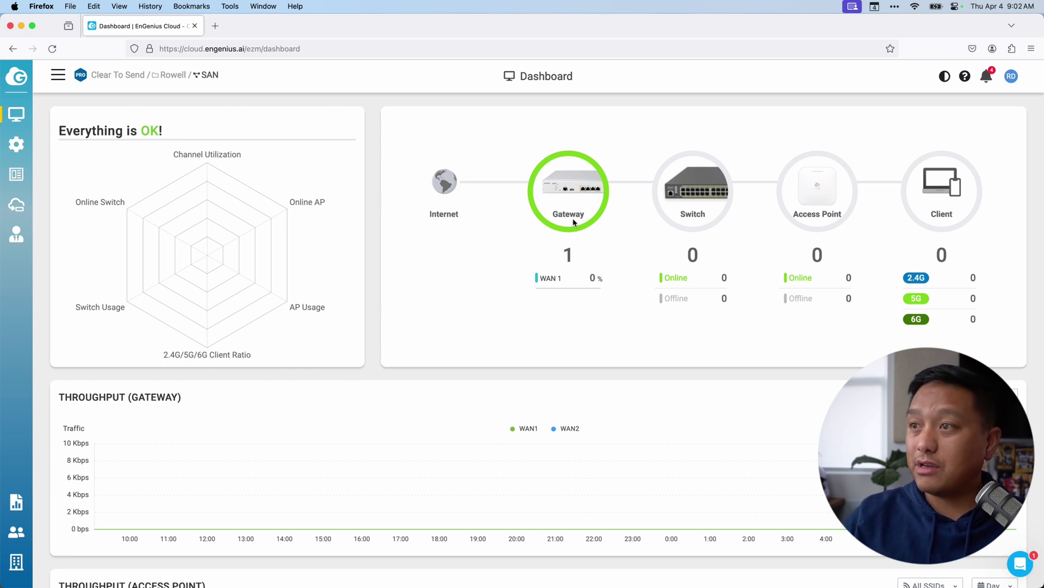
click(595, 177)
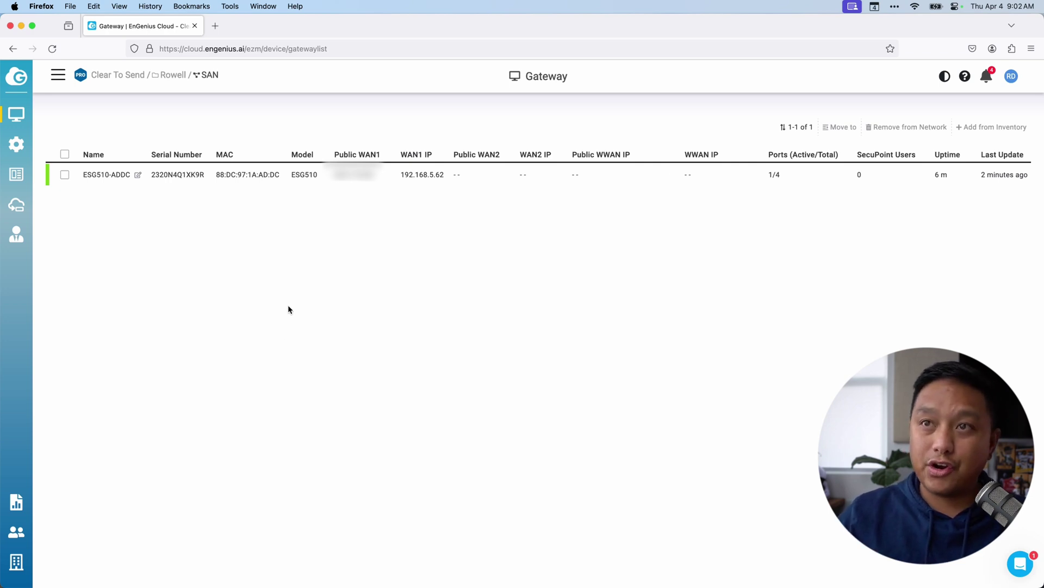
mouse_move(17, 147)
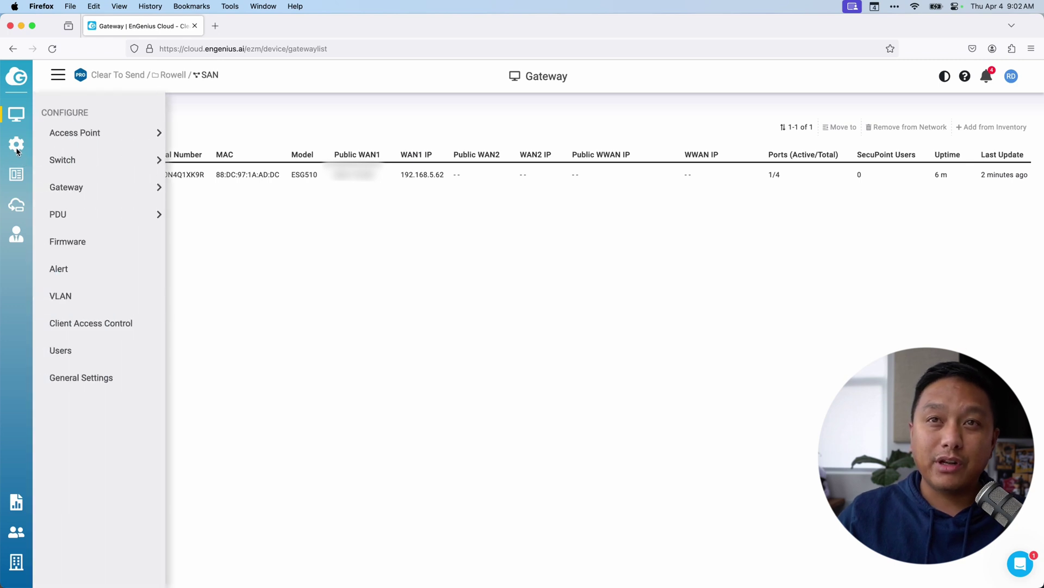
mouse_move(65, 161)
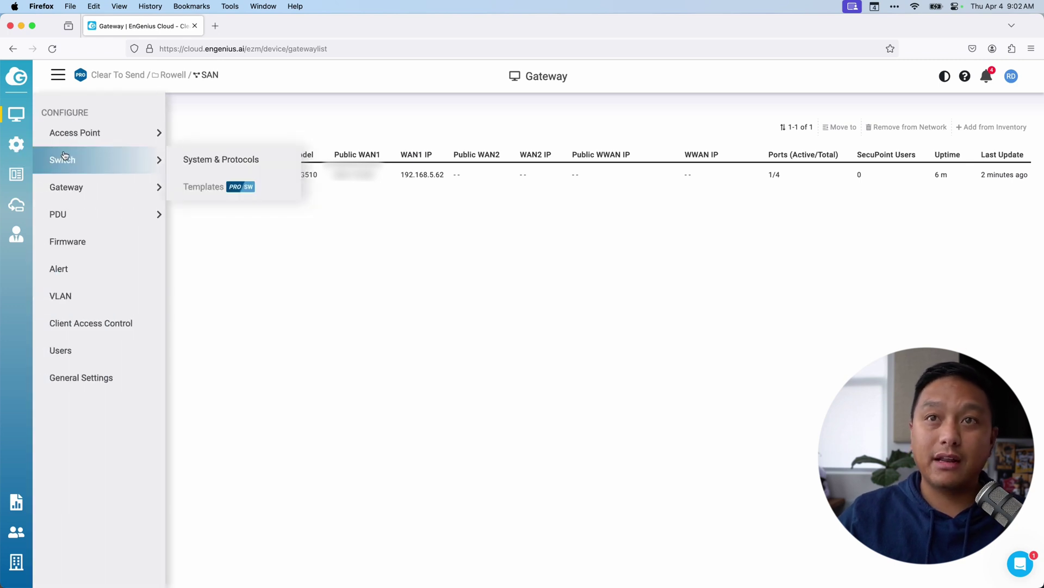
mouse_move(82, 192)
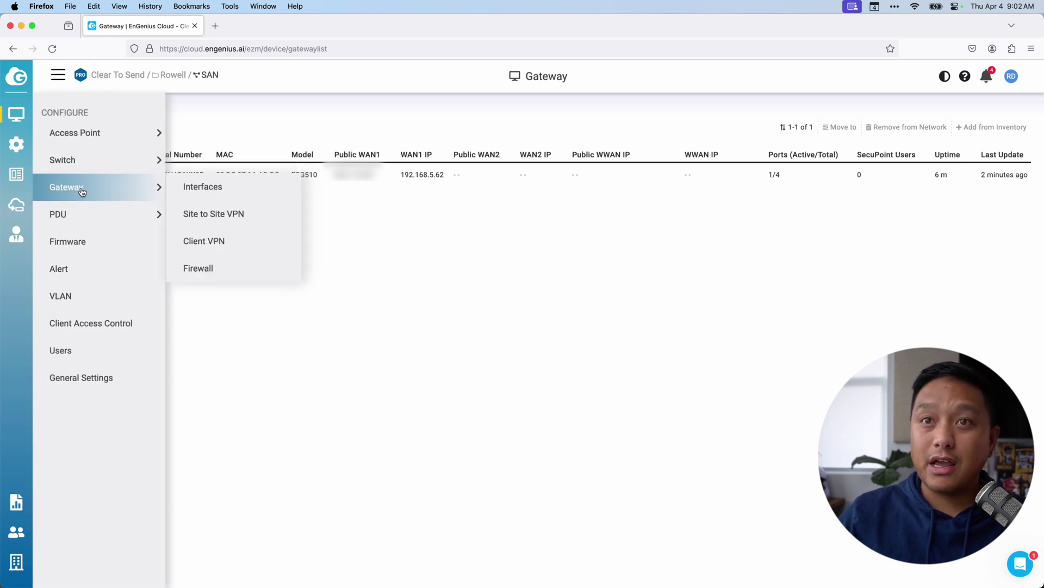
click(209, 188)
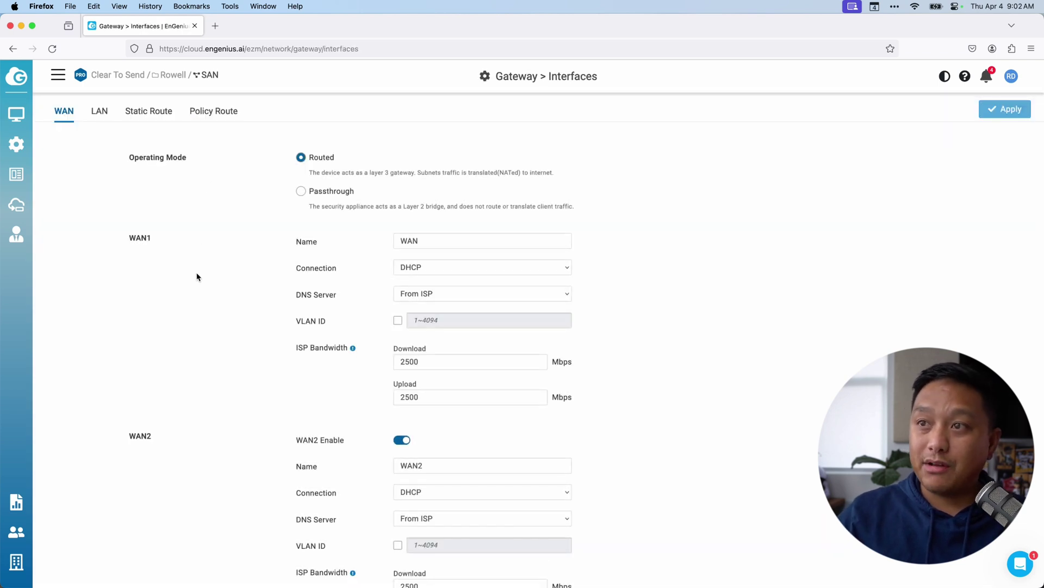
scroll(197, 277, down, 1)
scroll(197, 277, down, 1)
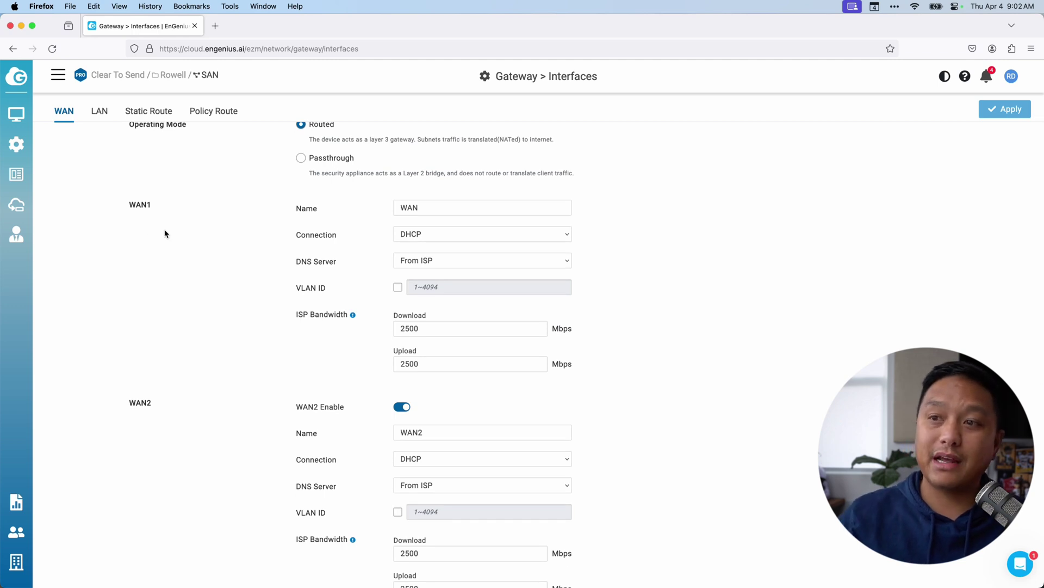
scroll(165, 233, down, 5)
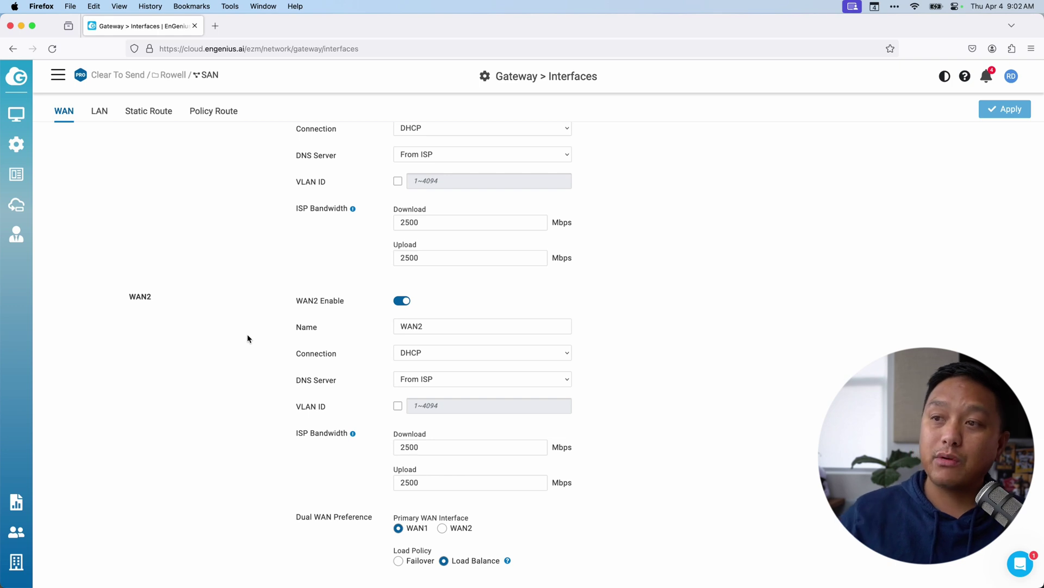
scroll(248, 339, down, 1)
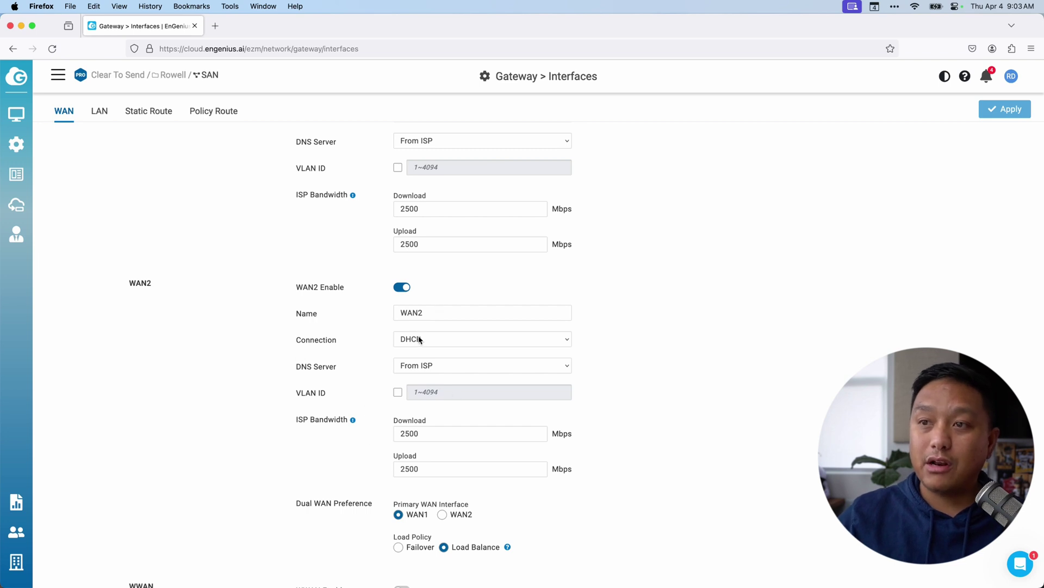
scroll(419, 339, up, 5)
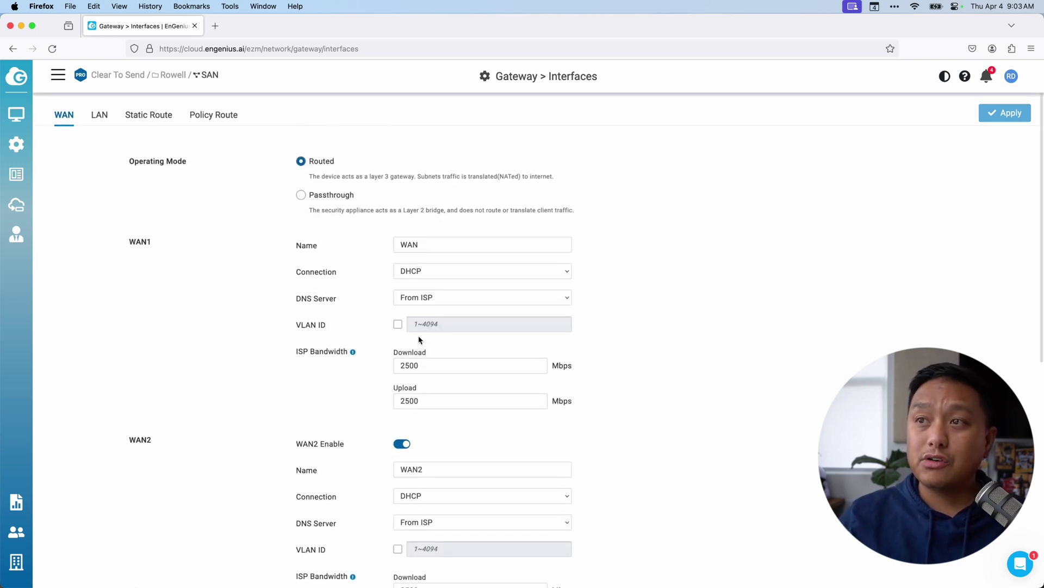
click(432, 272)
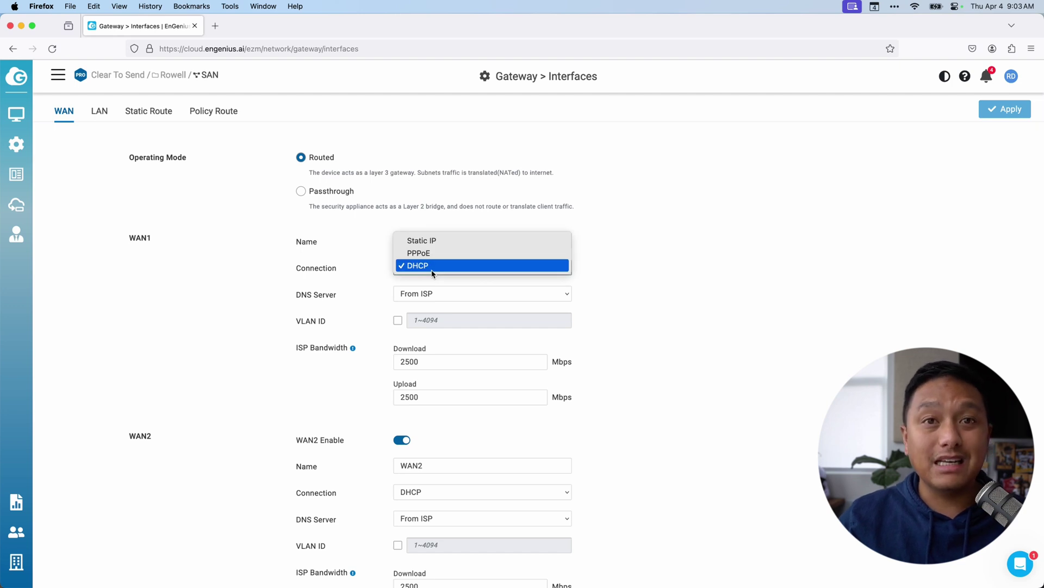
click(423, 241)
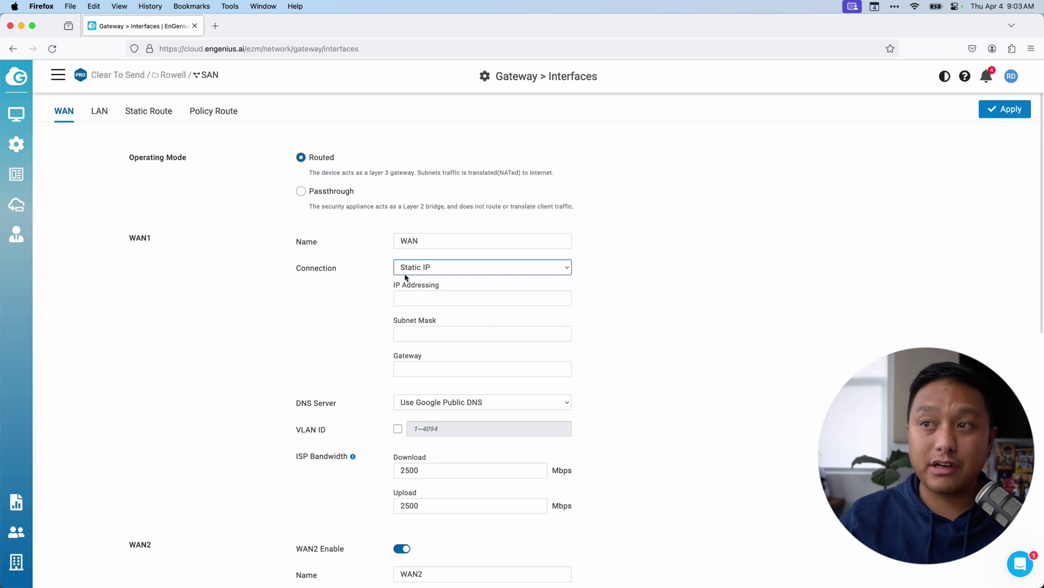
click(430, 272)
click(417, 290)
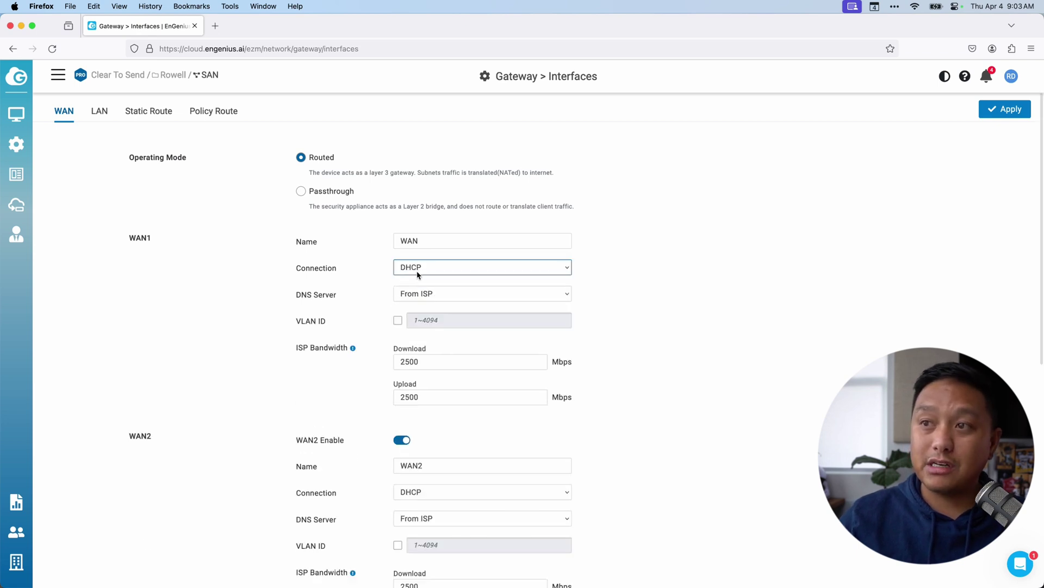
click(418, 270)
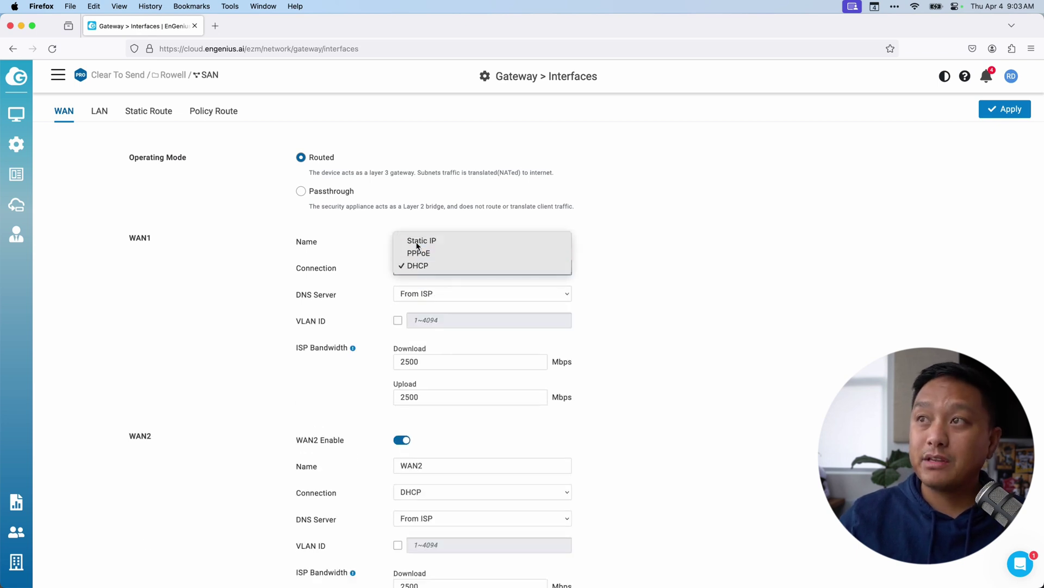
click(417, 245)
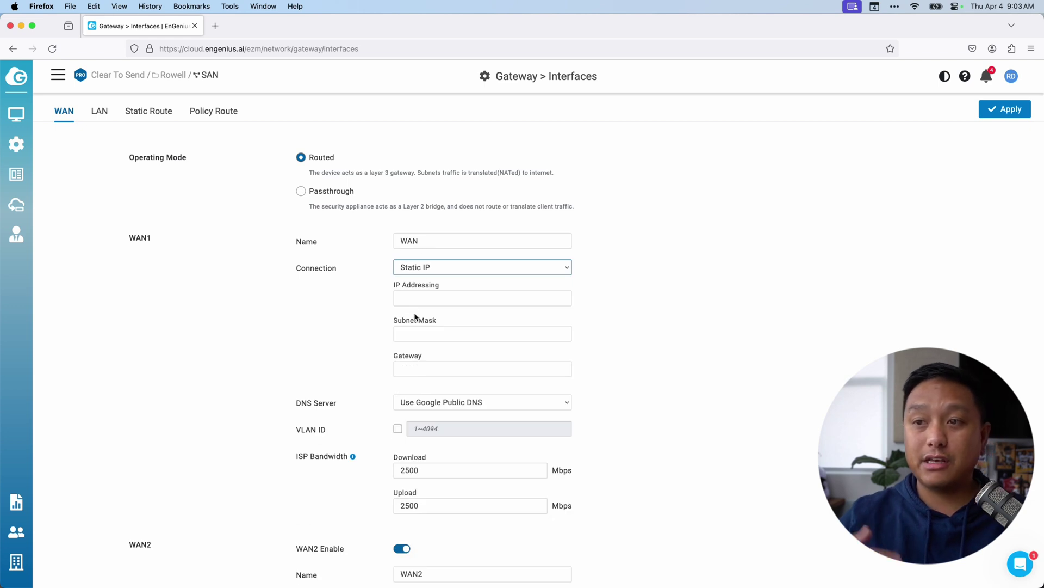
click(418, 271)
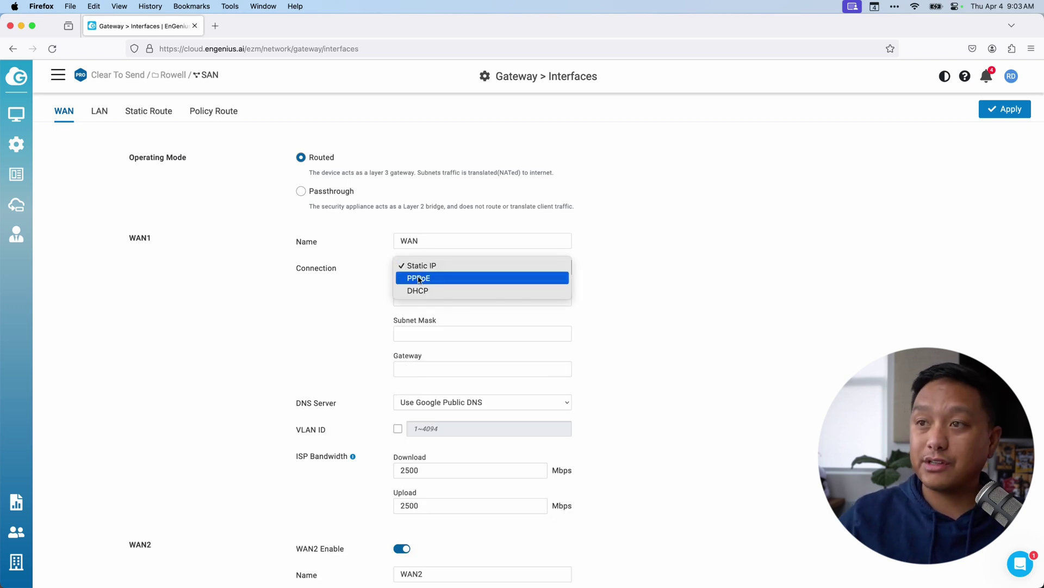
click(418, 290)
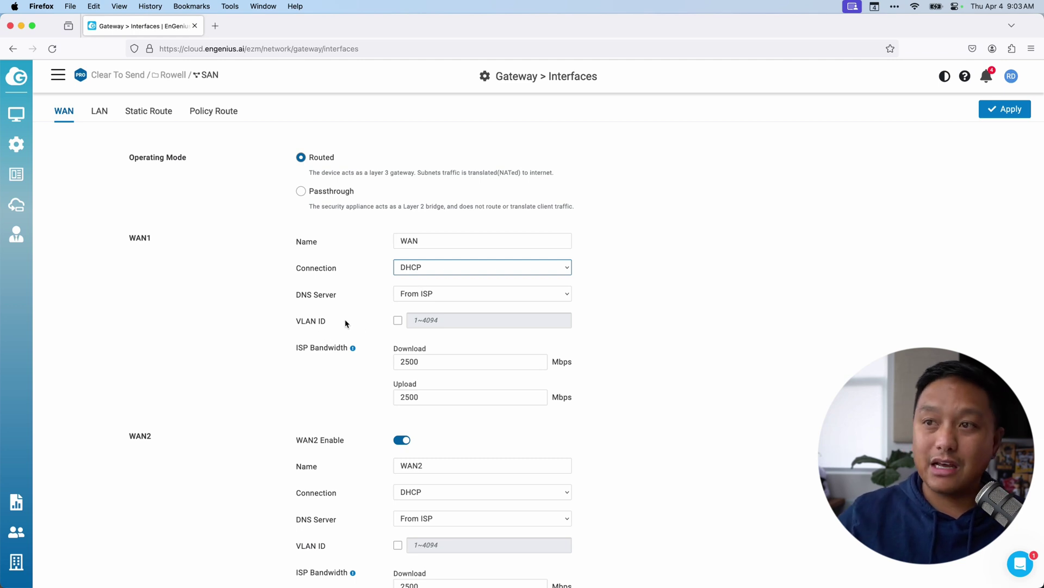
click(433, 295)
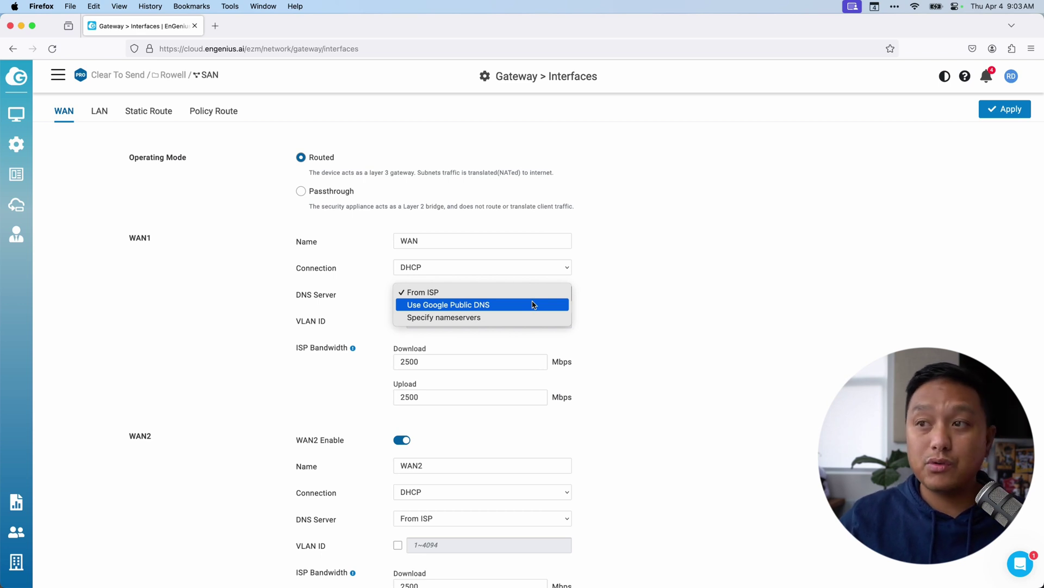
click(654, 291)
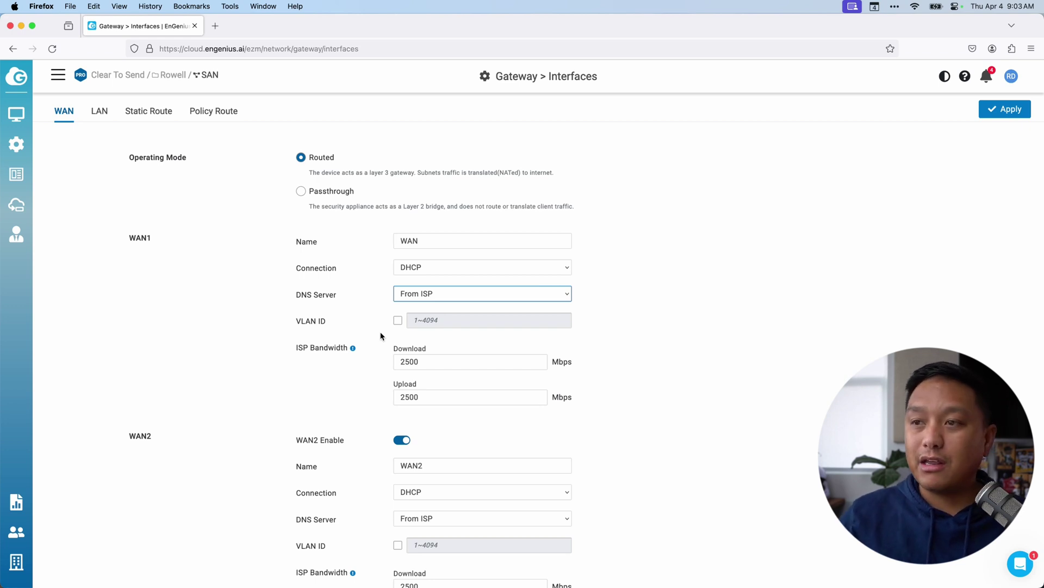
scroll(381, 336, down, 1)
scroll(348, 360, down, 2)
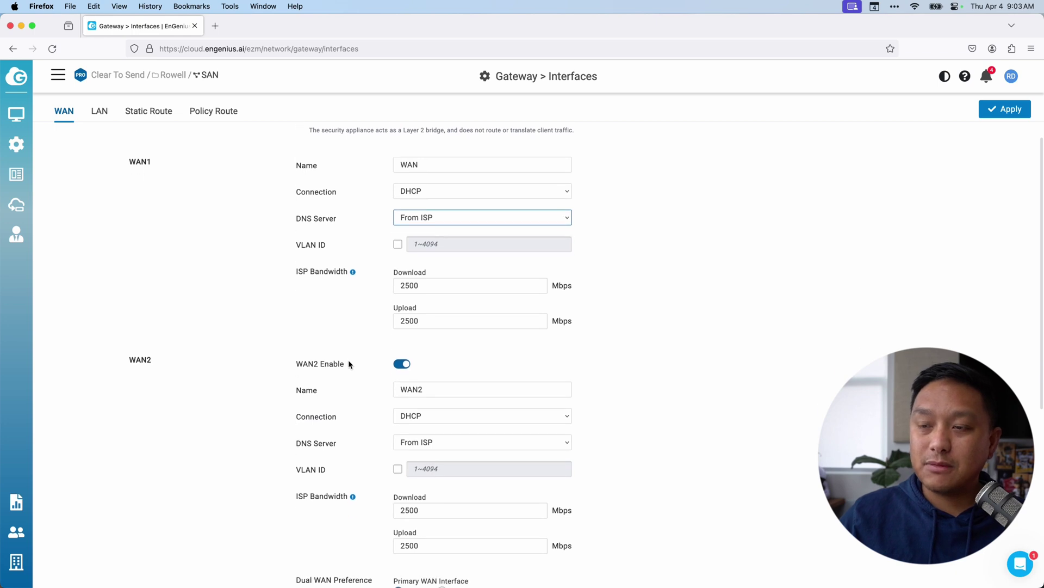
scroll(361, 343, down, 2)
Set WAN1 ISP bandwidth to 1024 Mbps download and 1024 Mbps upload, then apply and confirm
double_click(414, 232)
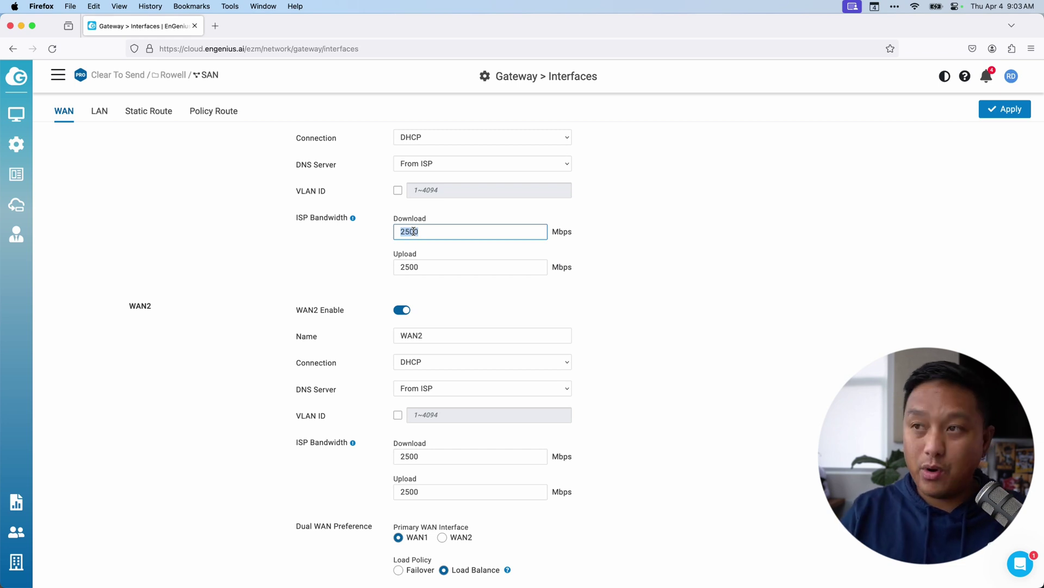
text(1)
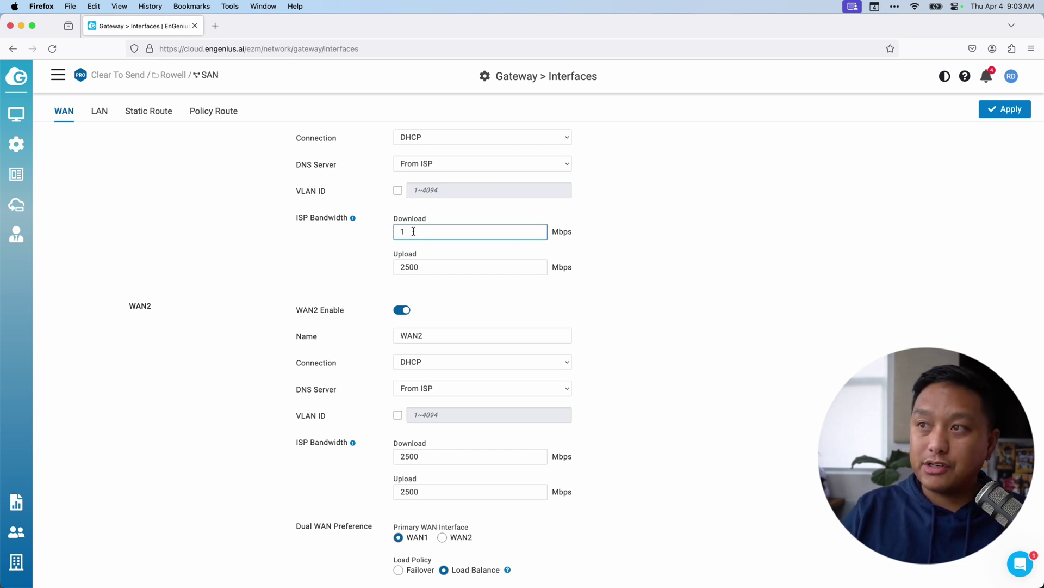
text(024)
key(Tab)
text(1024)
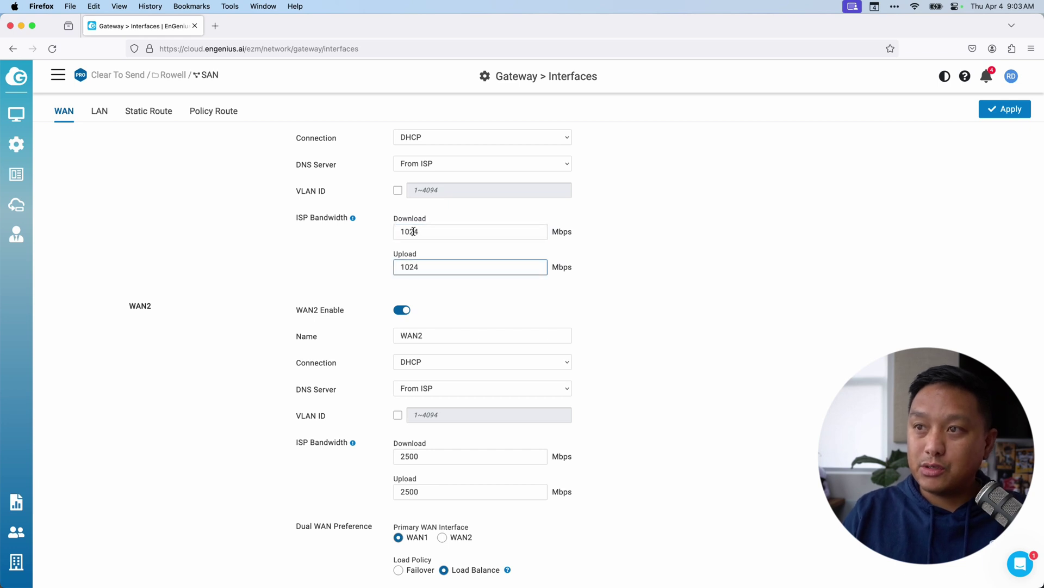
click(281, 266)
scroll(267, 303, down, 5)
scroll(267, 304, down, 1)
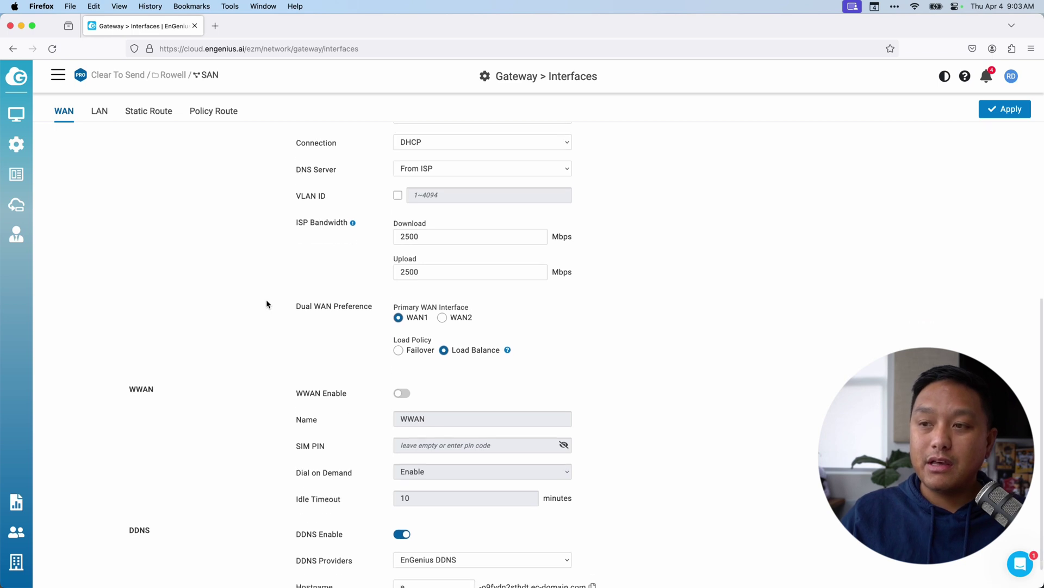
scroll(266, 303, up, 8)
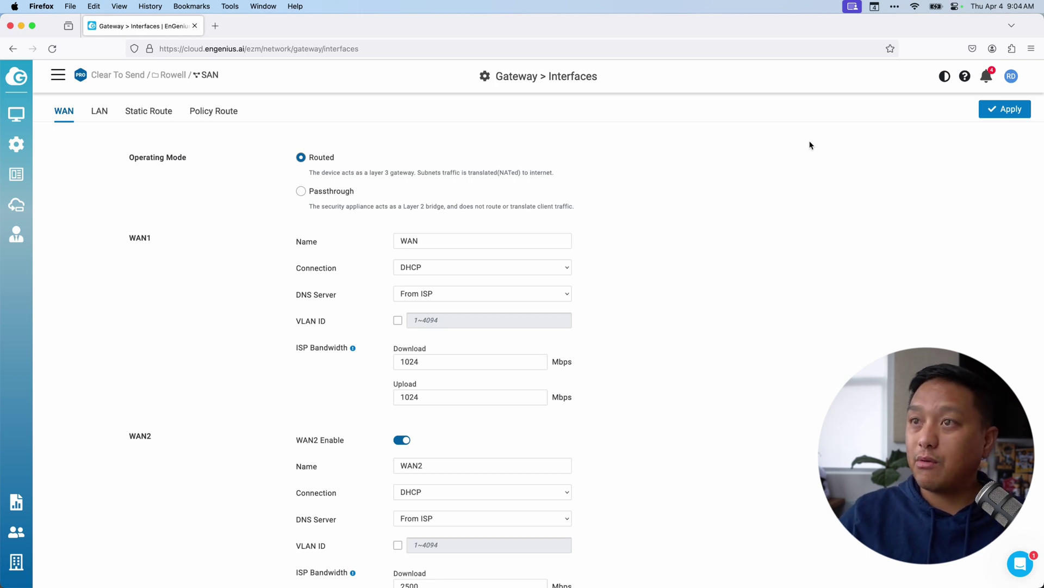
click(996, 111)
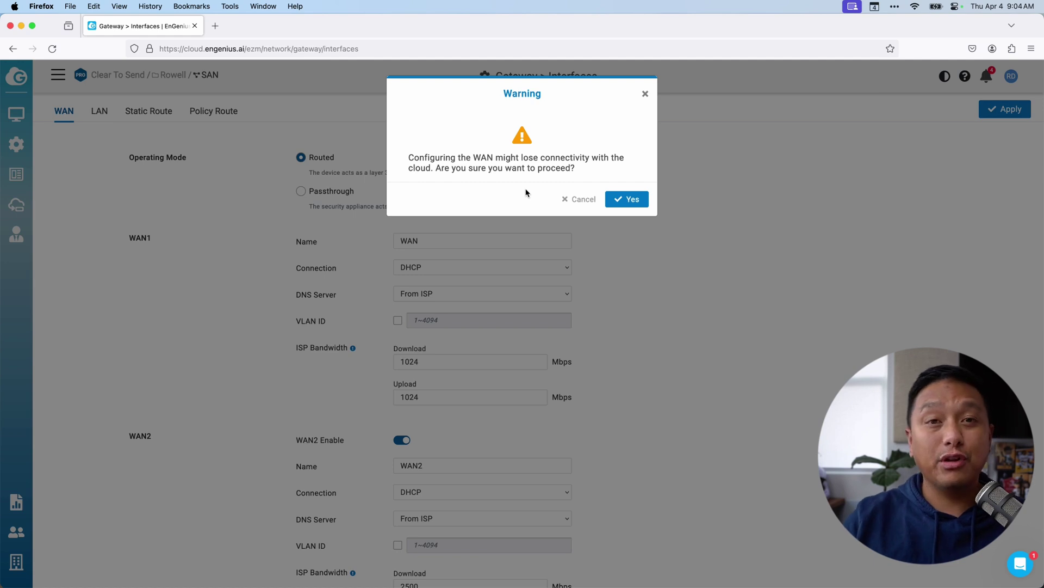
click(624, 201)
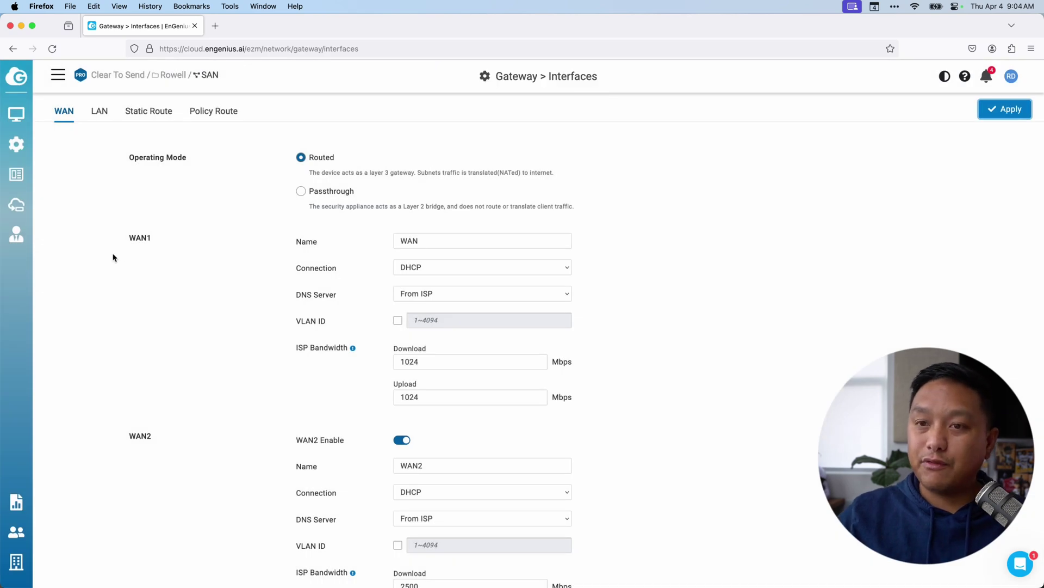
Change the Dual WAN load policy from Load Balance to Failover and apply it
scroll(151, 320, down, 3)
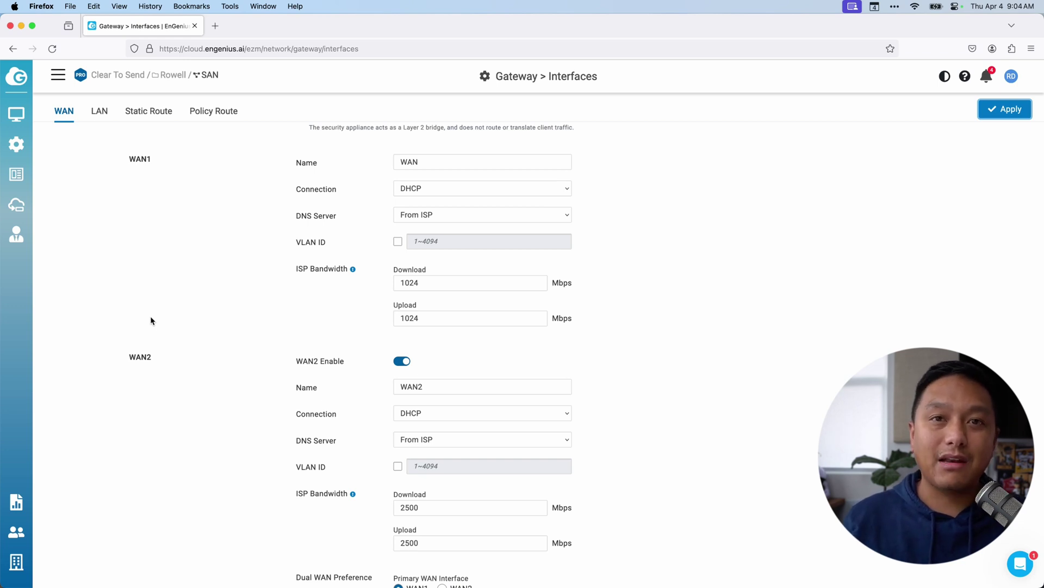
scroll(151, 321, down, 5)
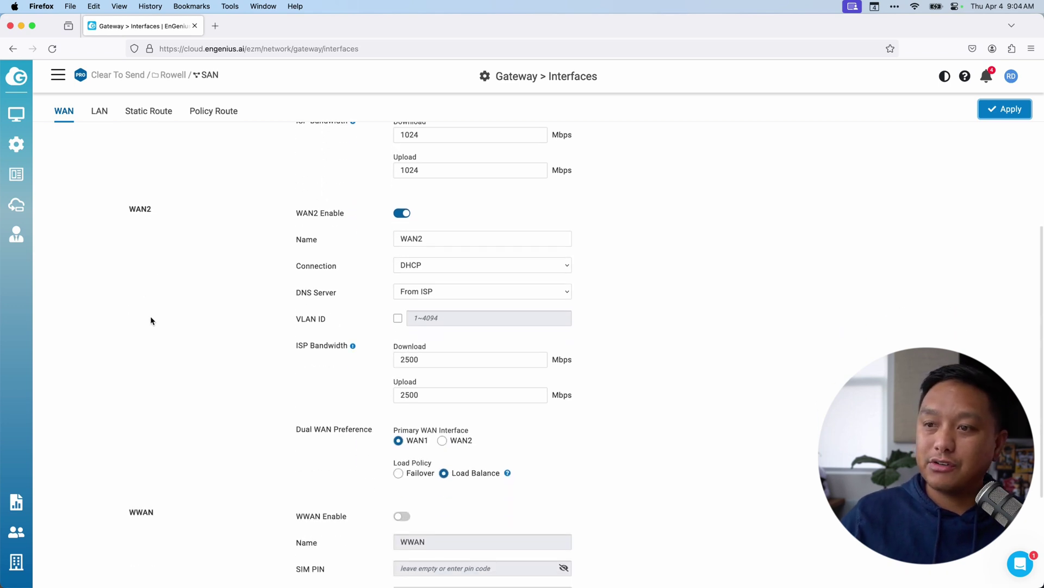
scroll(196, 343, down, 1)
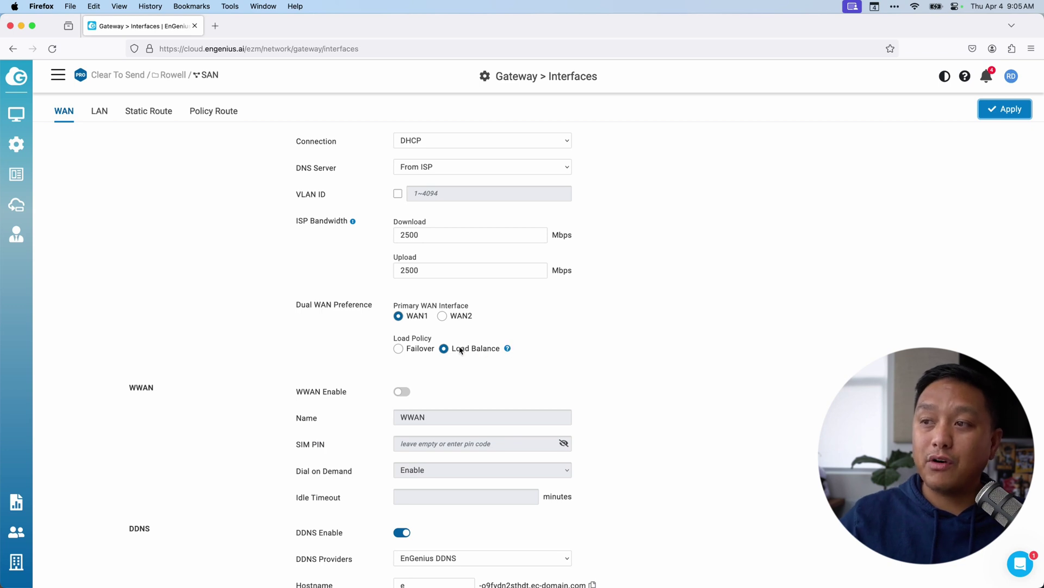
click(399, 351)
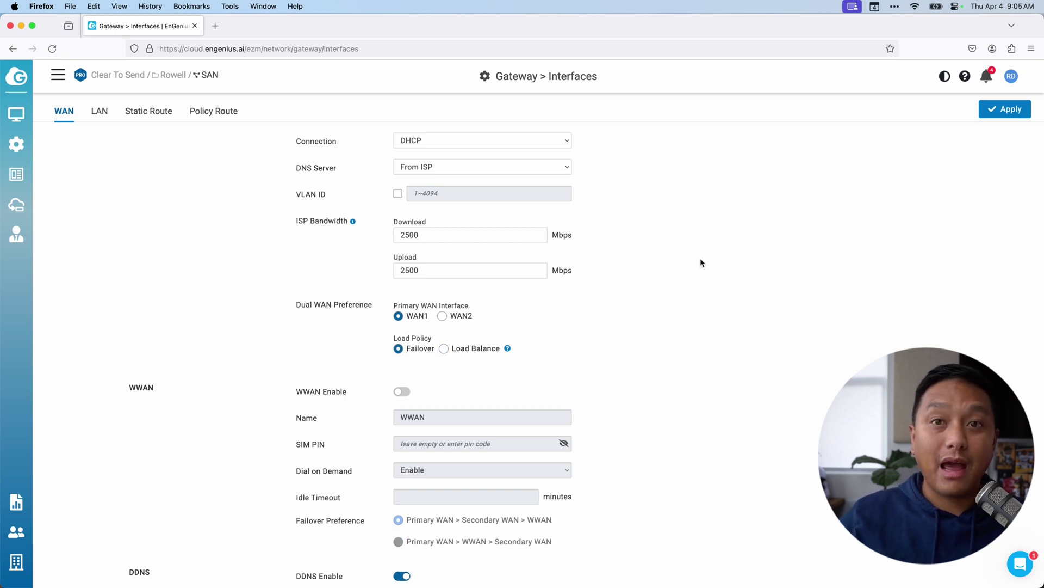
click(1013, 109)
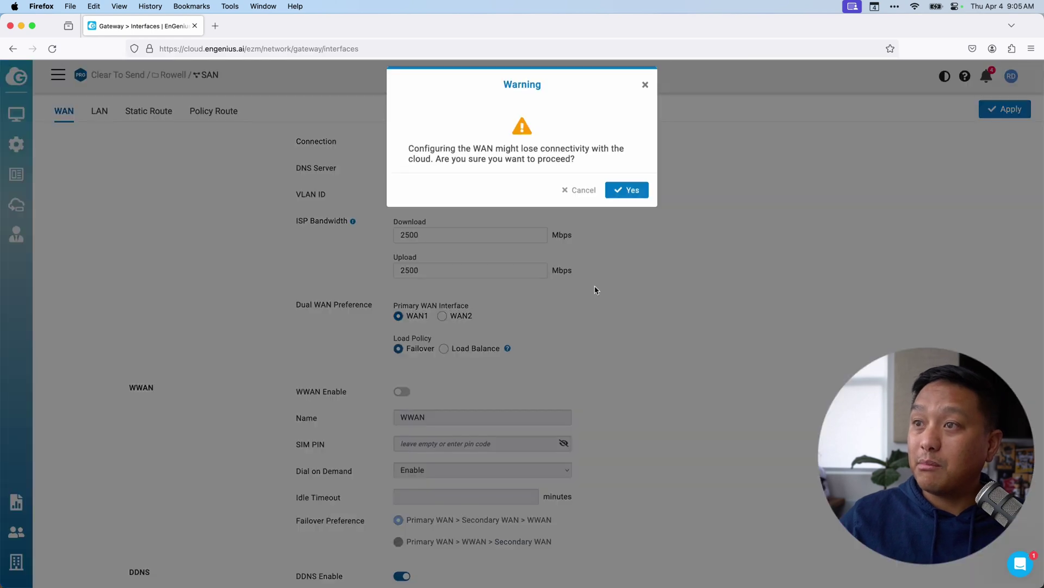
click(626, 200)
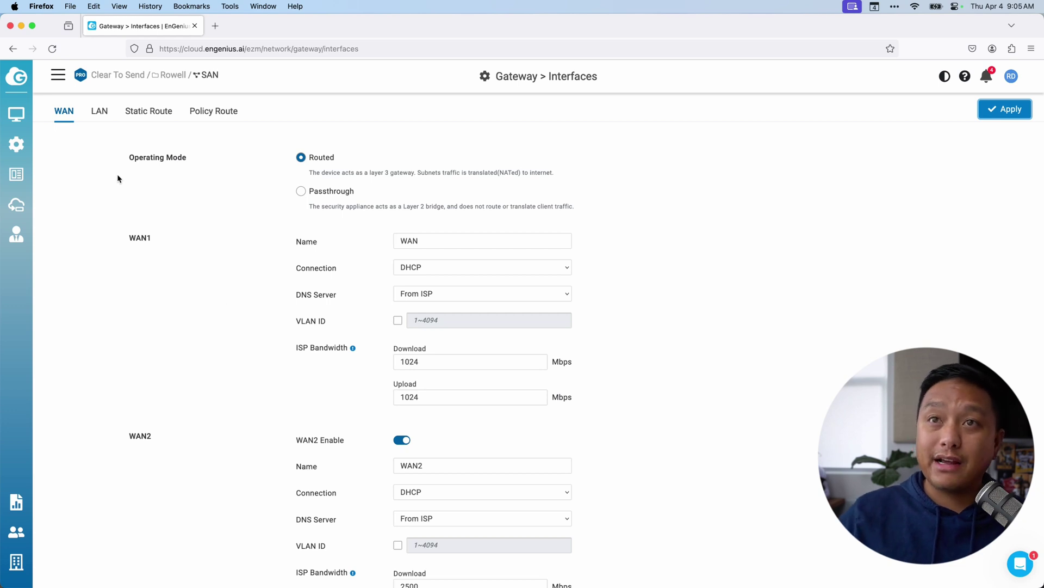
View the gateway's LAN interfaces, showing only the LAN bridge at 192.168.1.1/24
click(99, 111)
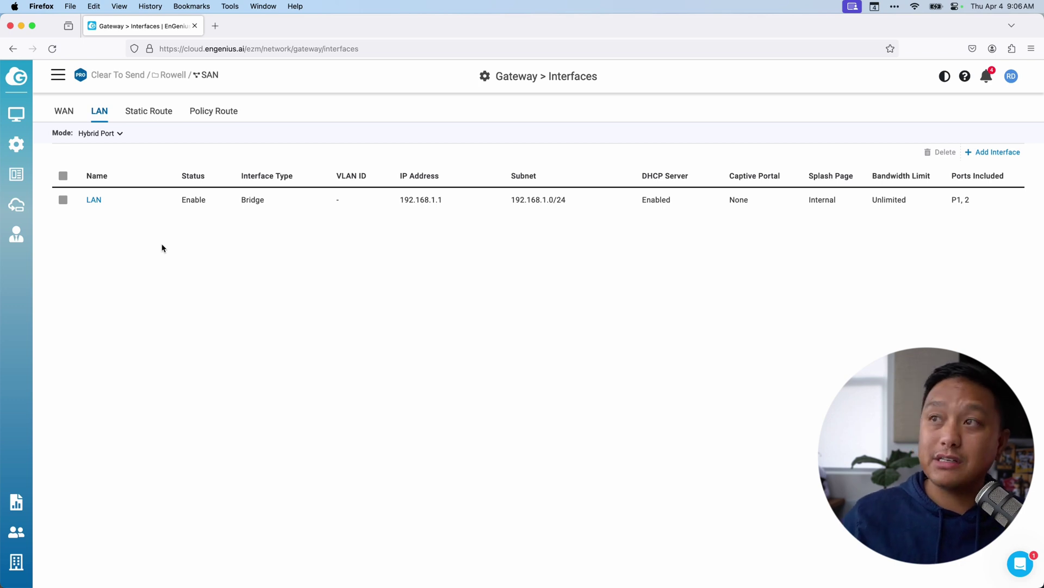
click(93, 200)
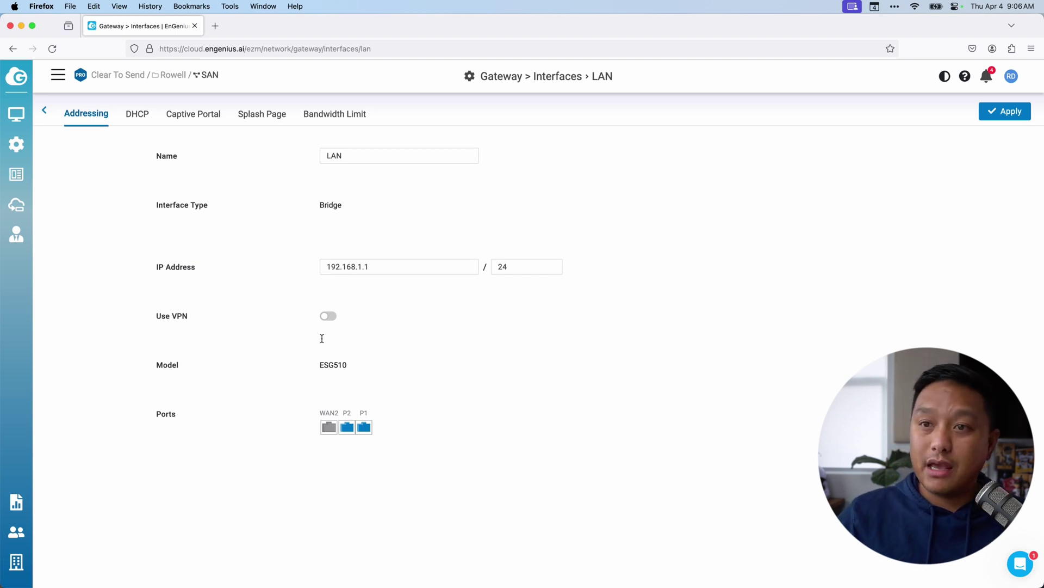
click(349, 428)
click(346, 429)
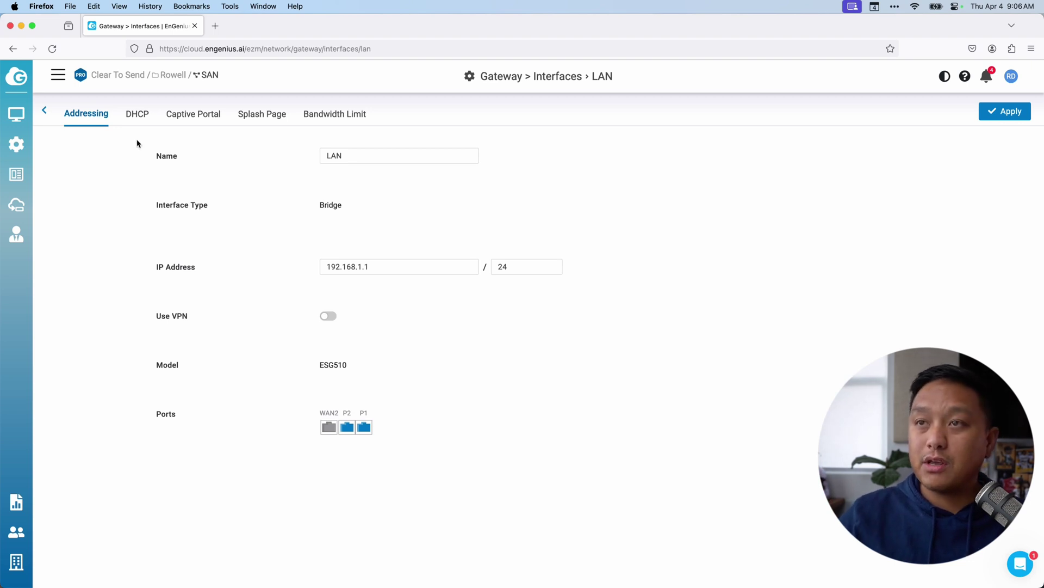
click(136, 113)
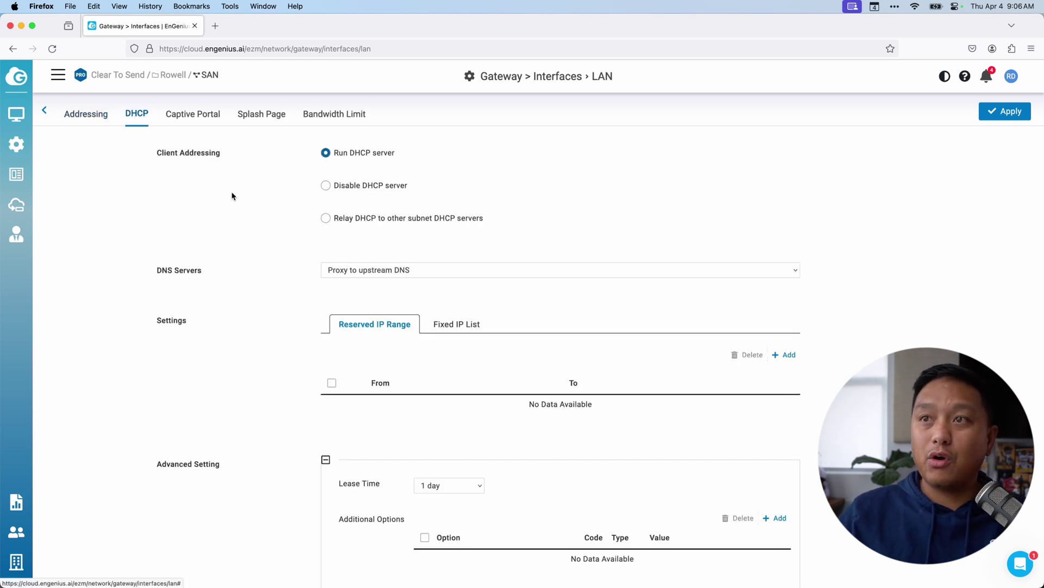
scroll(267, 273, down, 1)
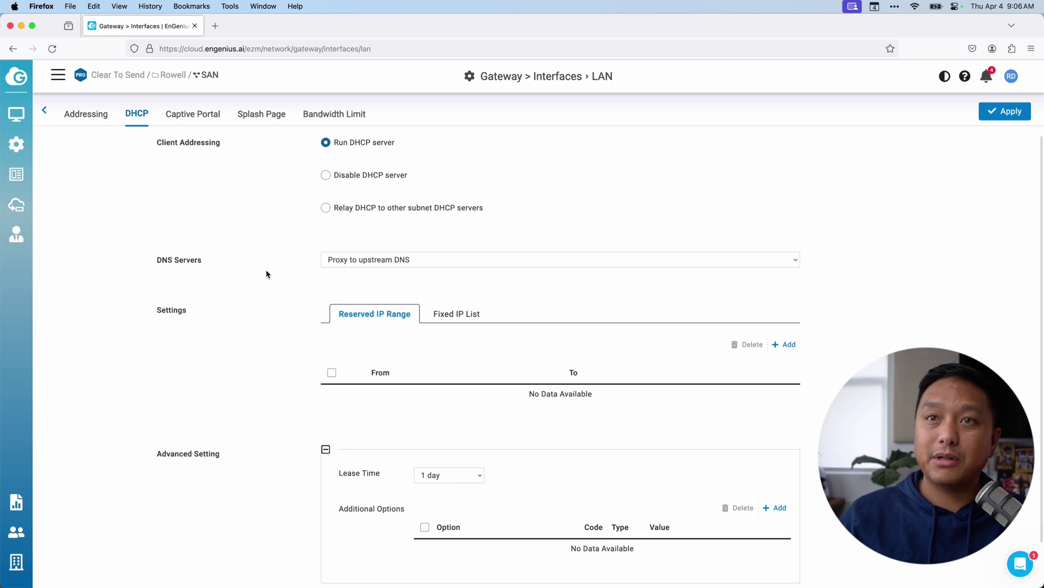
scroll(267, 273, down, 3)
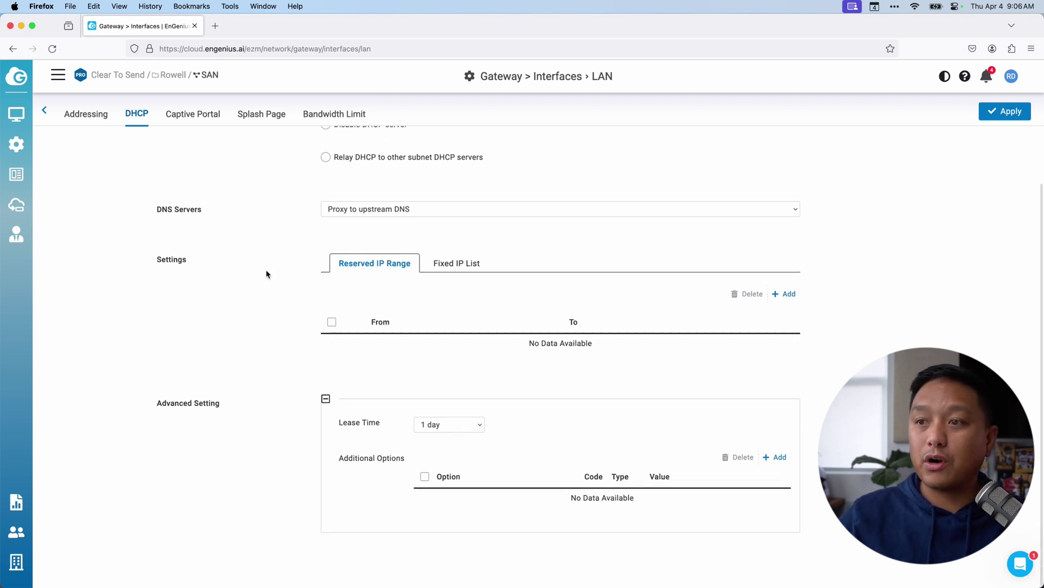
click(319, 115)
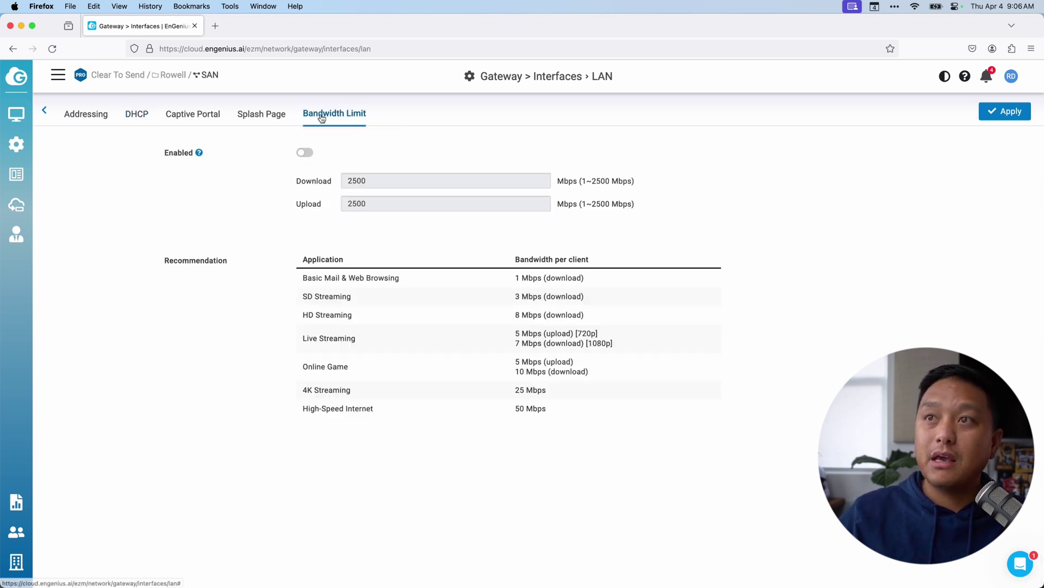
click(261, 117)
click(82, 113)
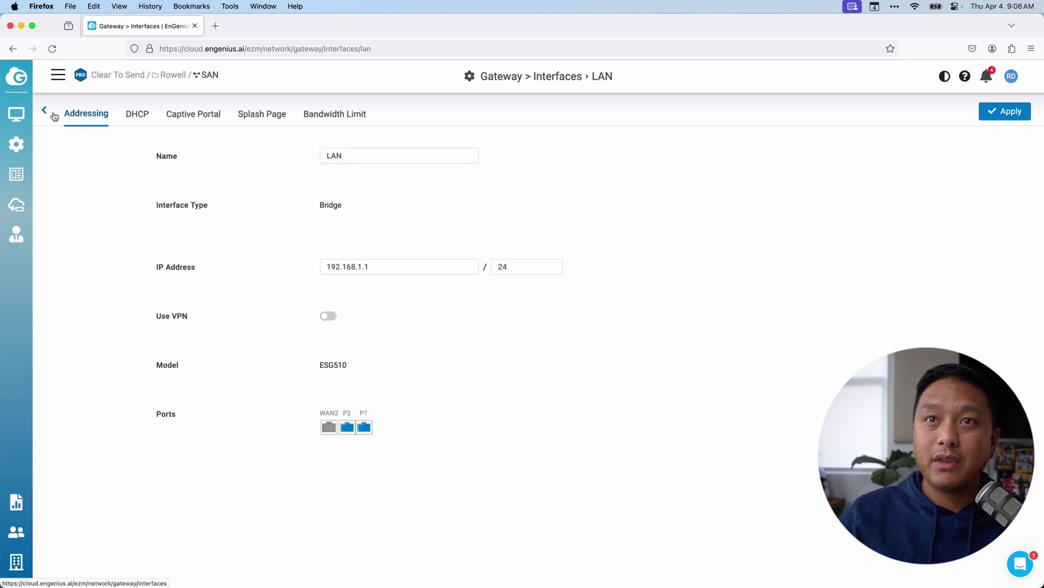
Create a new interface named Guest with IP 172.16.1.1/24
click(46, 113)
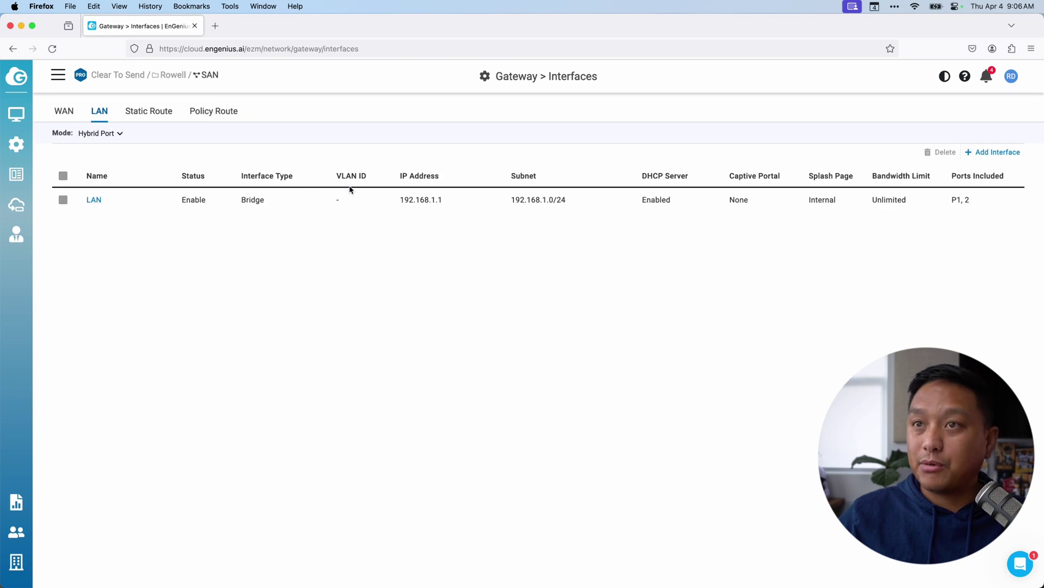
click(986, 153)
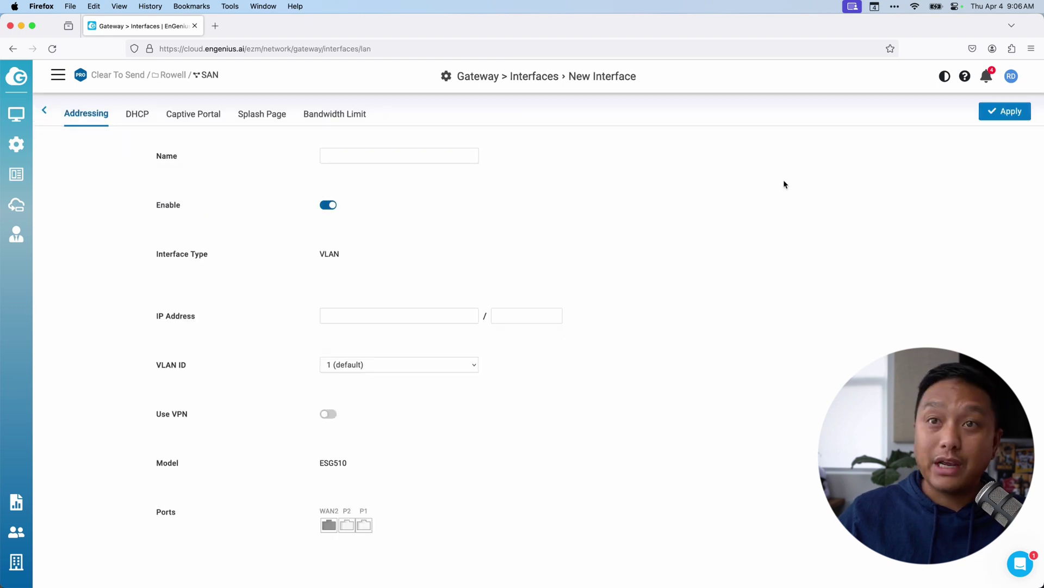
click(344, 162)
text(Guest)
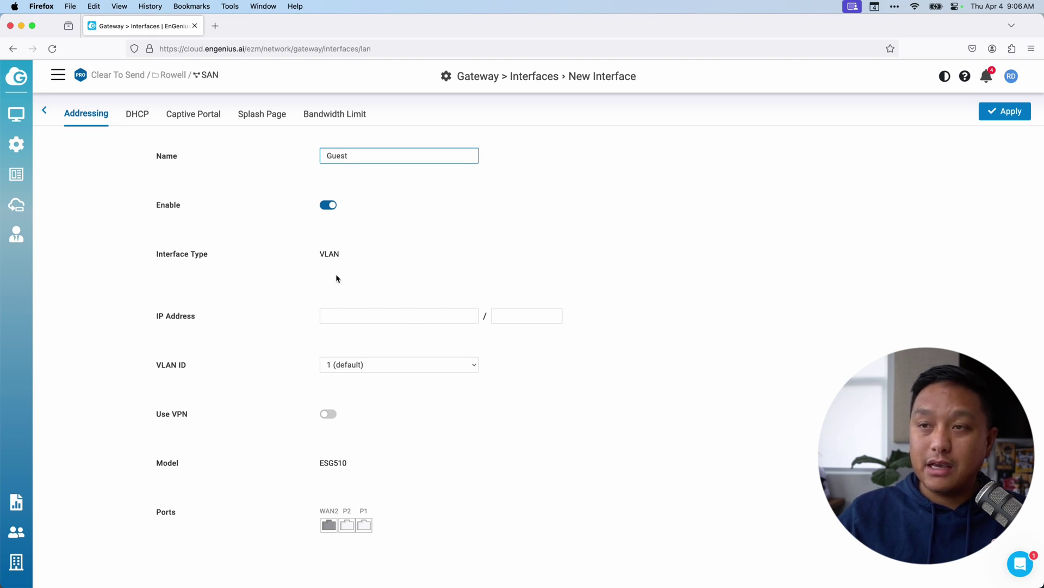
click(395, 315)
text(172.16.1.)
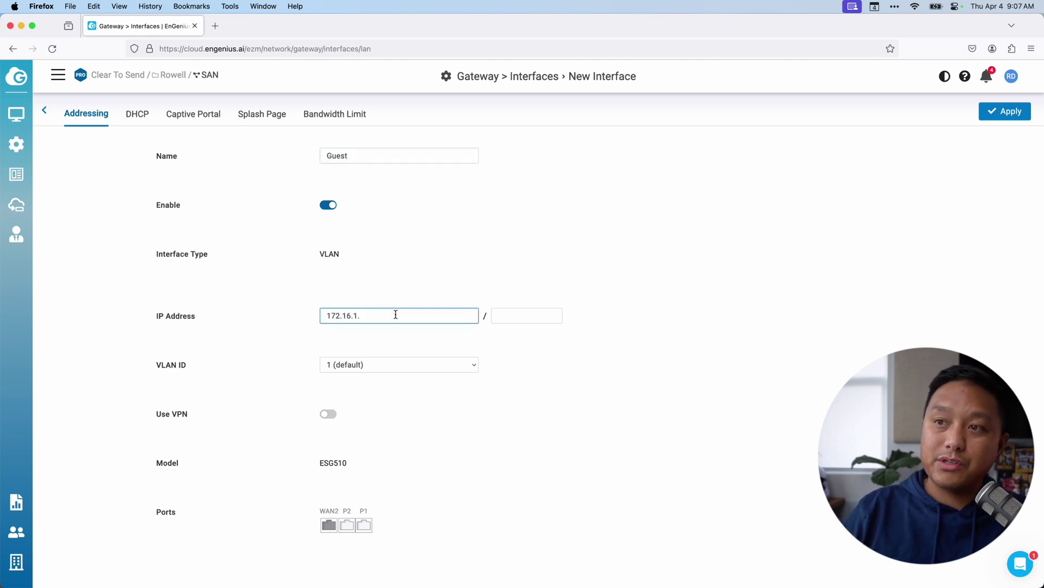
text(1)
key(Tab)
text(24)
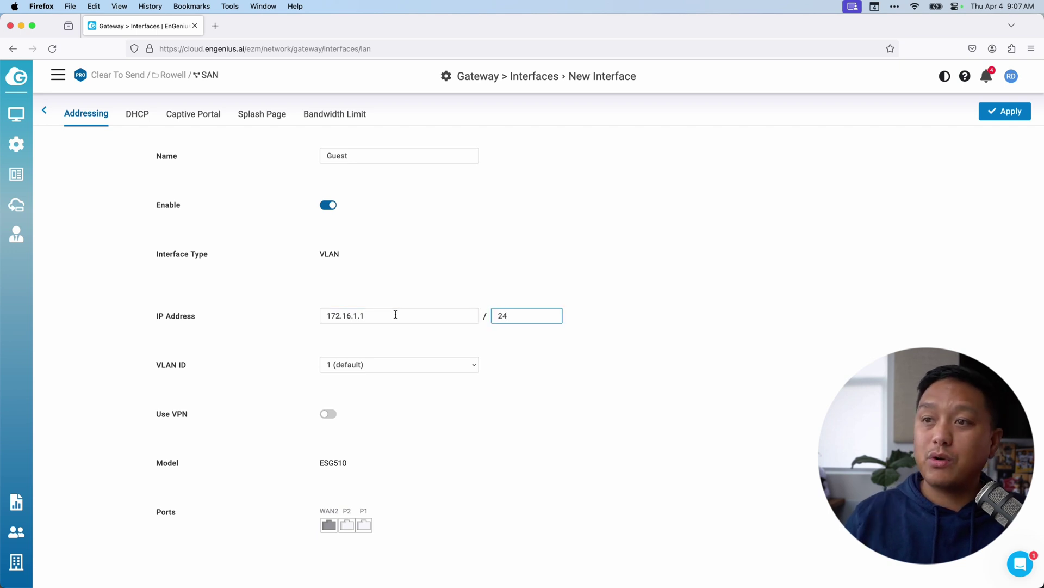
Give Guest VLAN 1111 (GUEST-NET) and port P1, save it, and check it in the list
click(403, 370)
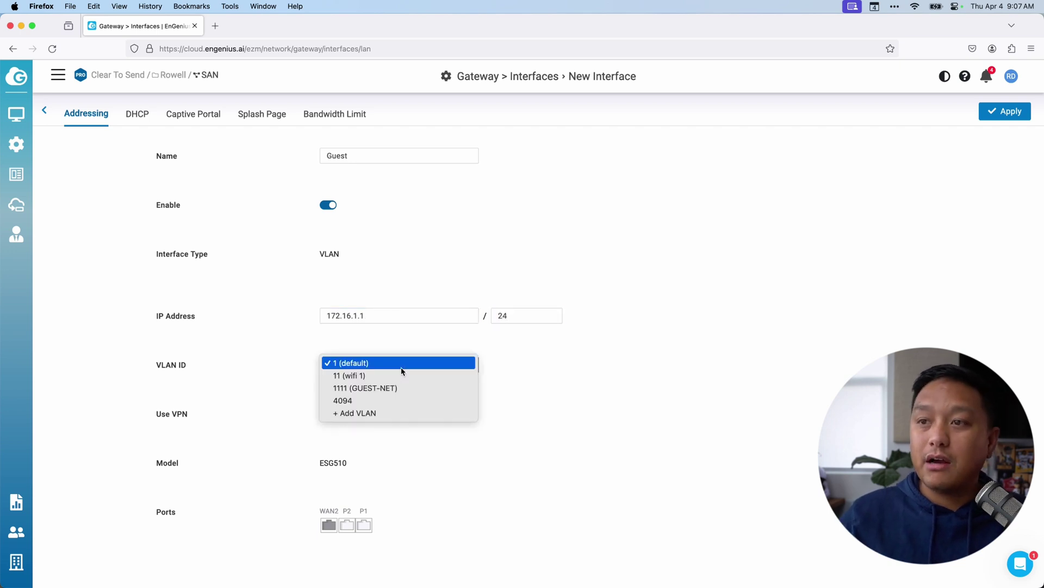
click(366, 388)
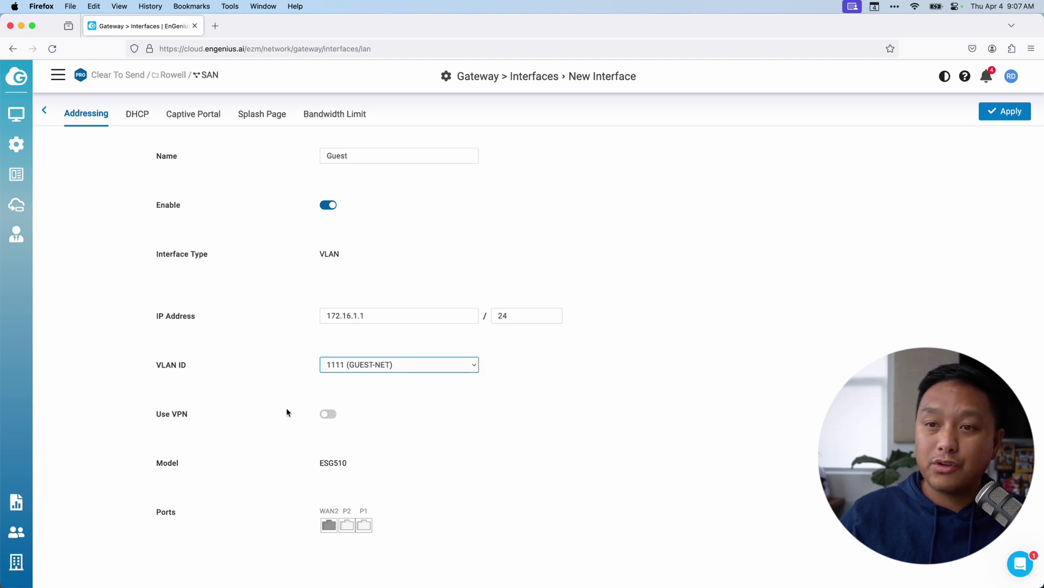
click(370, 525)
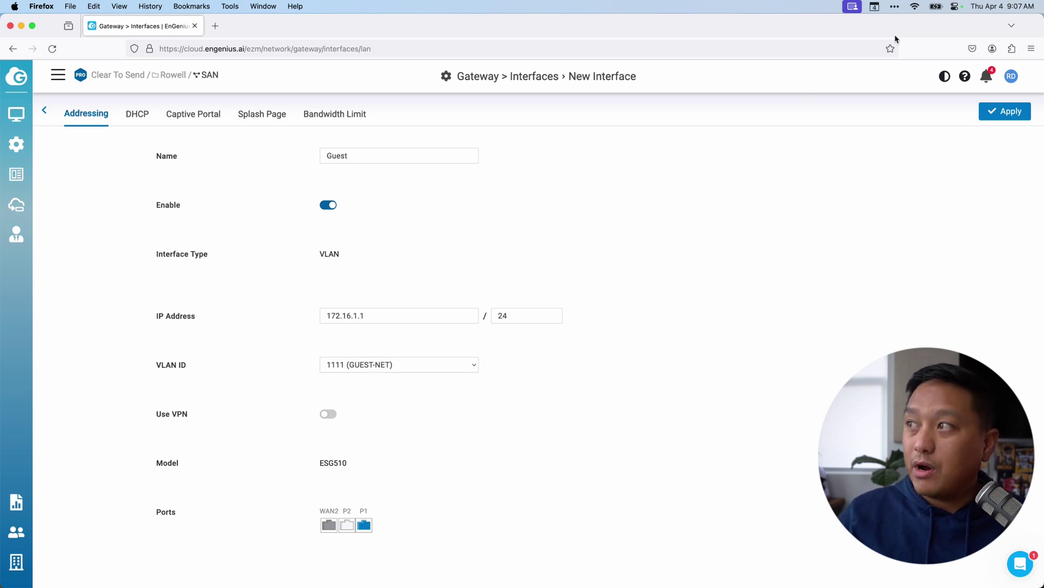
click(998, 111)
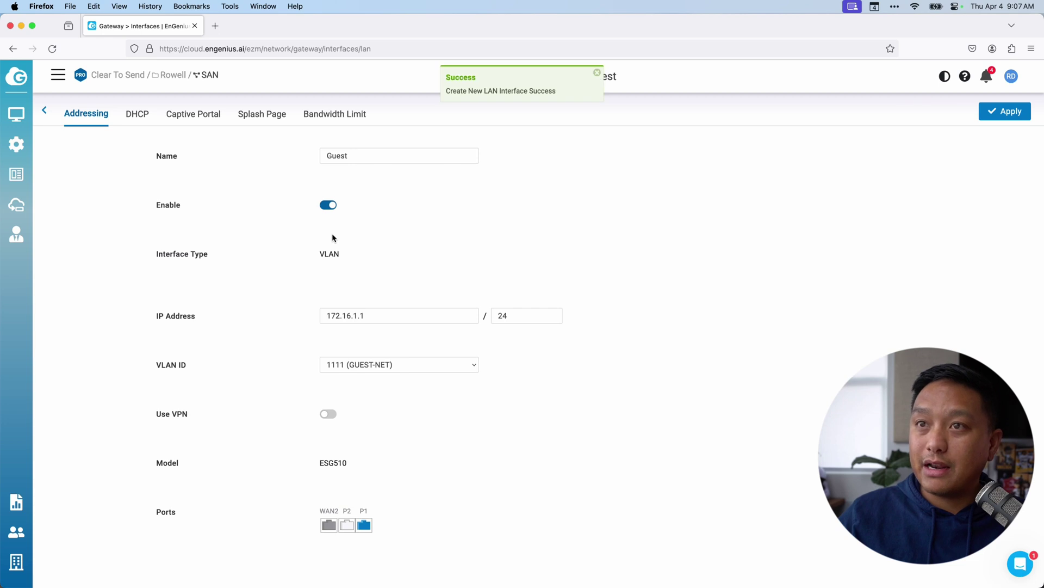
click(46, 113)
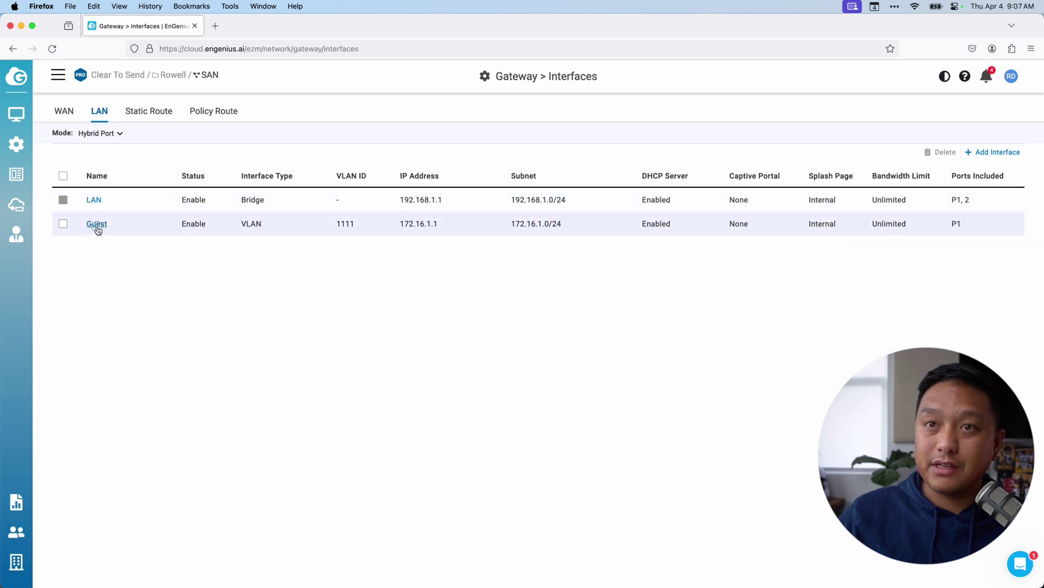
click(97, 224)
key(super+Left)
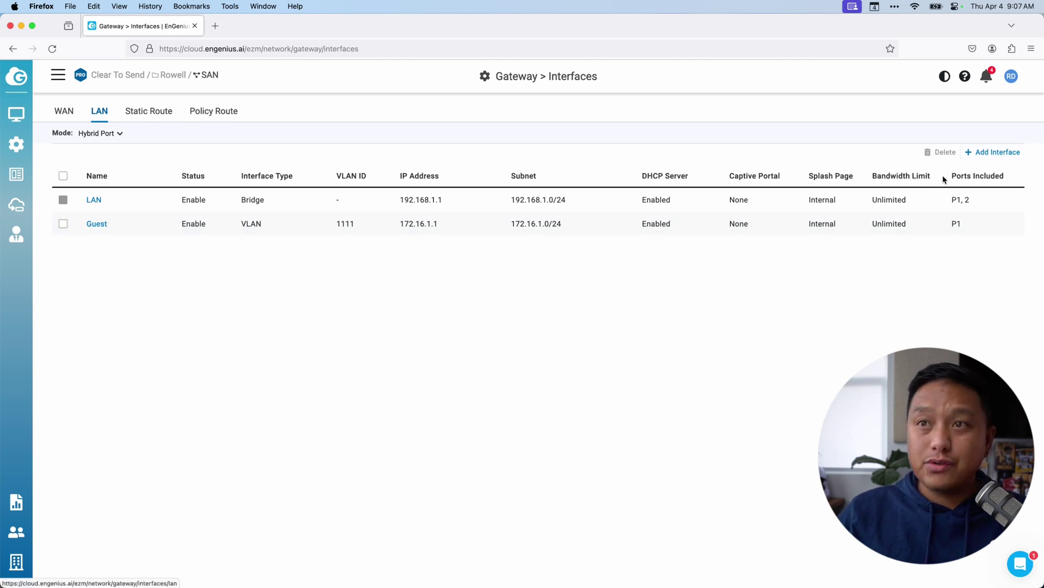
Start a new interface named Internal Wi-Fi with a 192.168 address and /24 mask
click(985, 155)
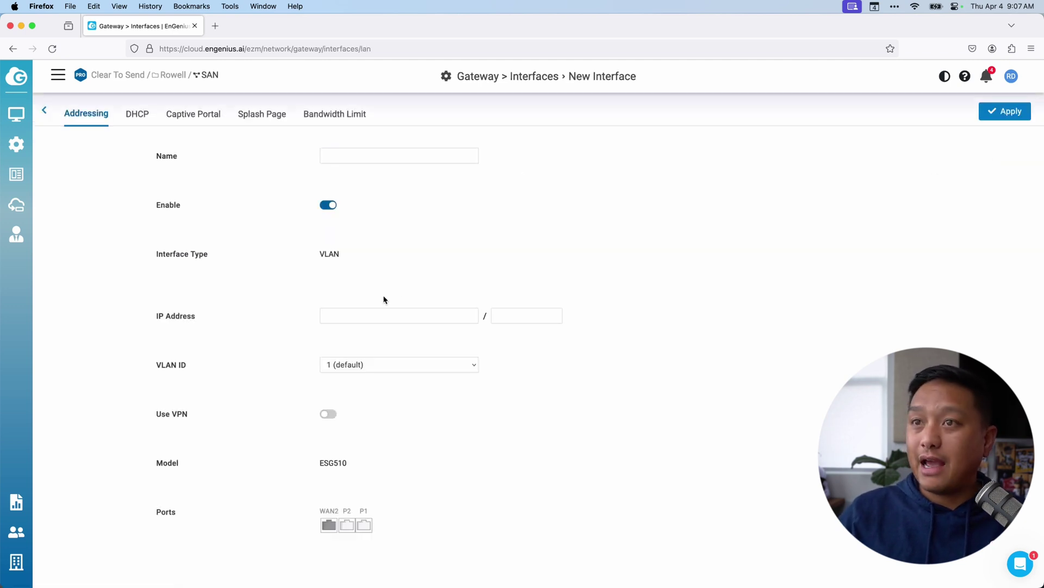
click(386, 156)
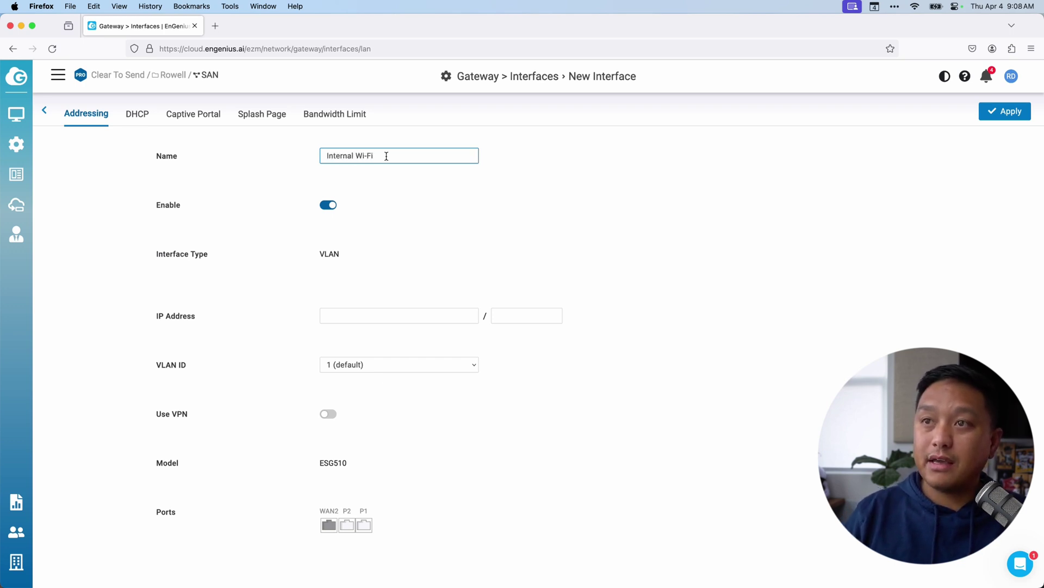
text(Internal Wi-Fi)
click(397, 312)
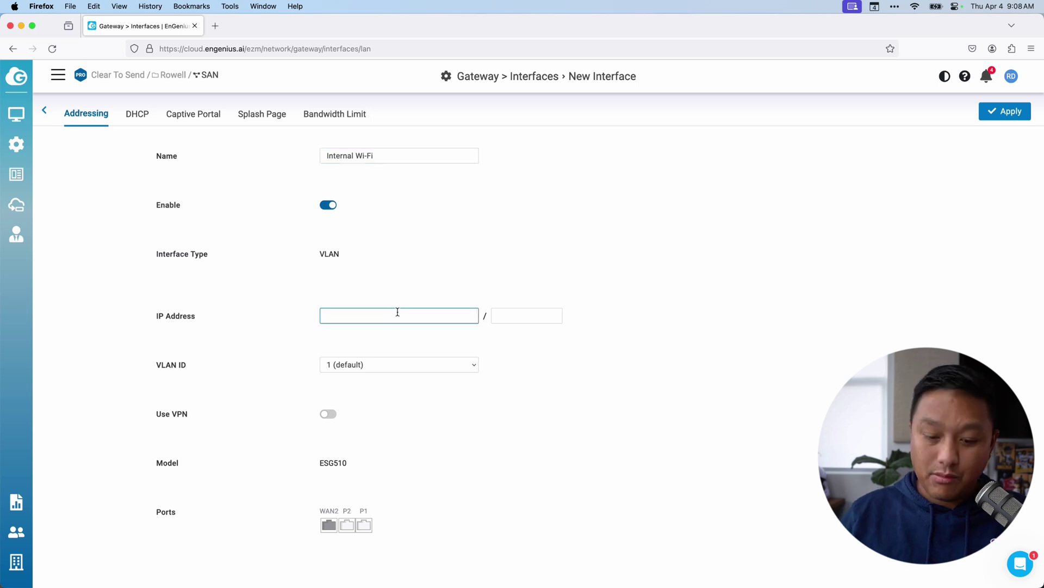
text(192.168.100.1)
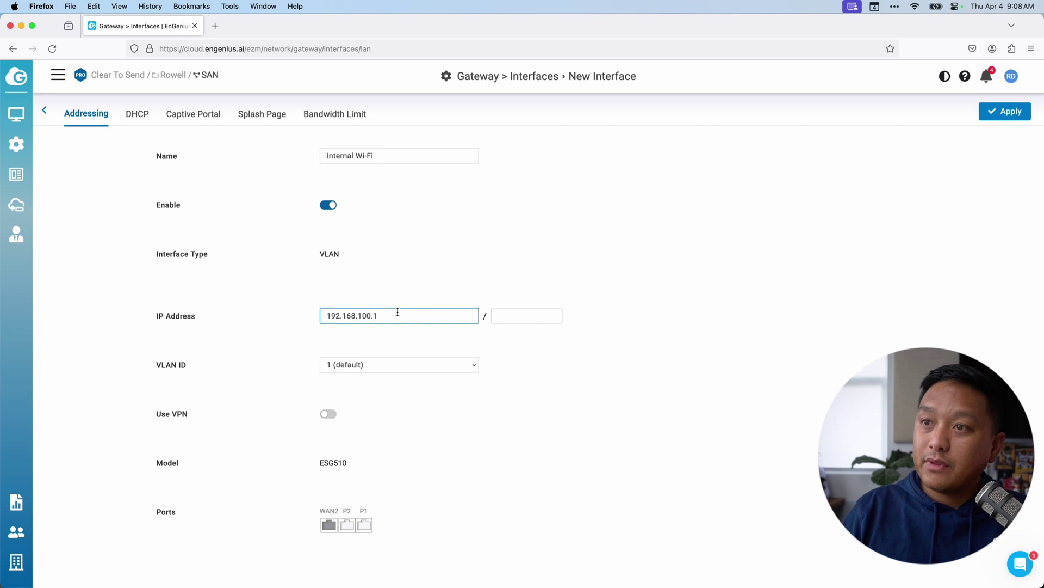
key(Tab)
text(24)
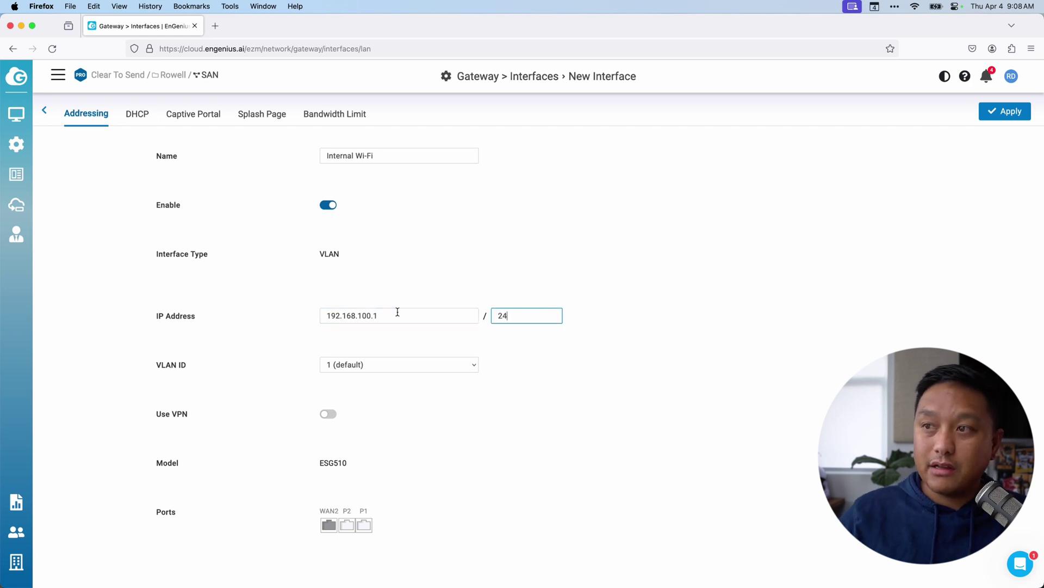
Set VLAN ID 11 (wifi 1), correct the IP to 192.168.11.1, and include port P1
click(401, 367)
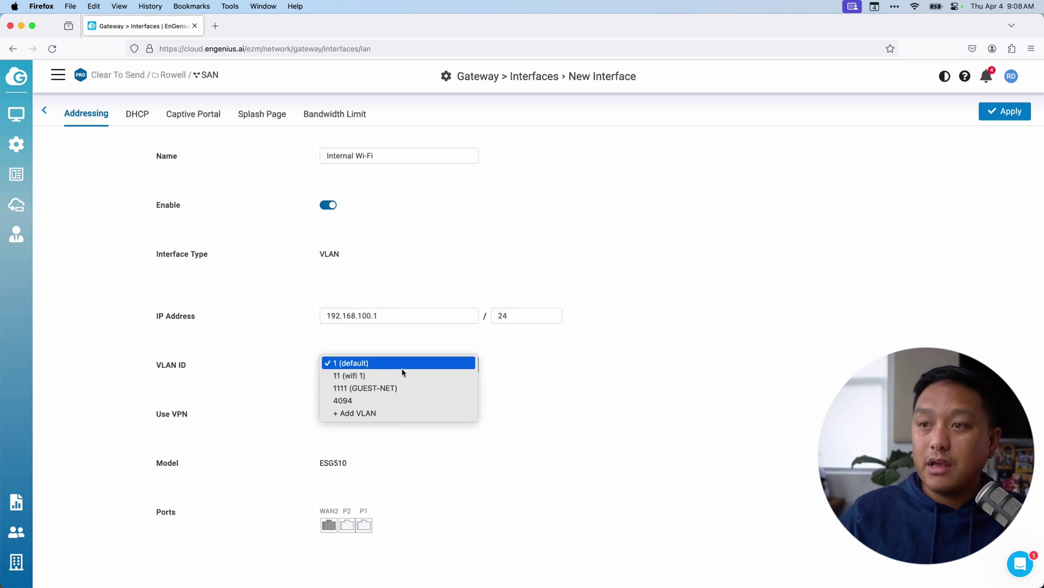
click(344, 377)
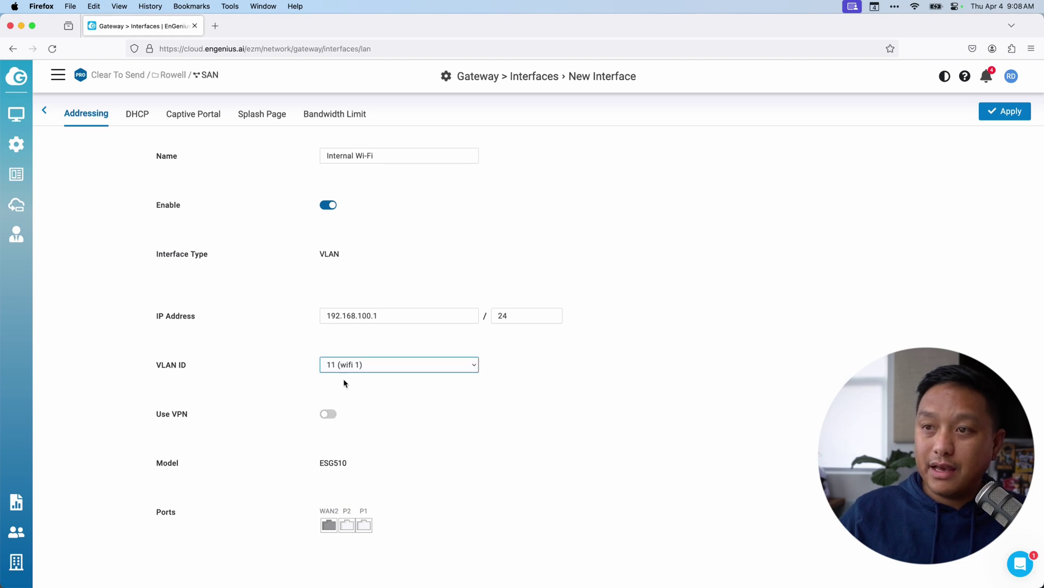
click(370, 316)
key(BackSpace)
key(BackSpace)
key(BackSpace)
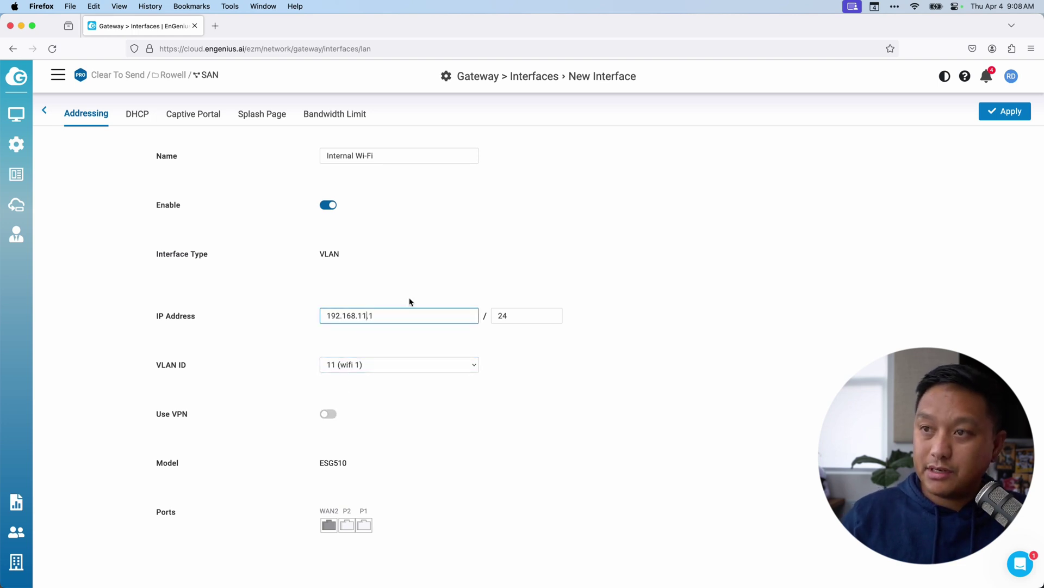
click(364, 523)
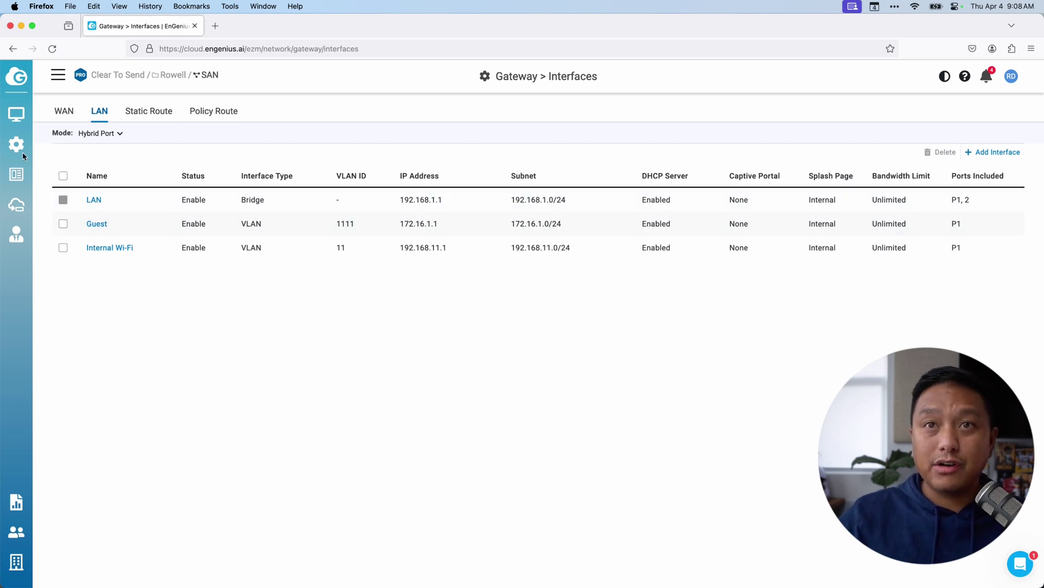
From the gateway Firewall page, start a new outbound rule with protocol Any and policy Deny
mouse_move(17, 144)
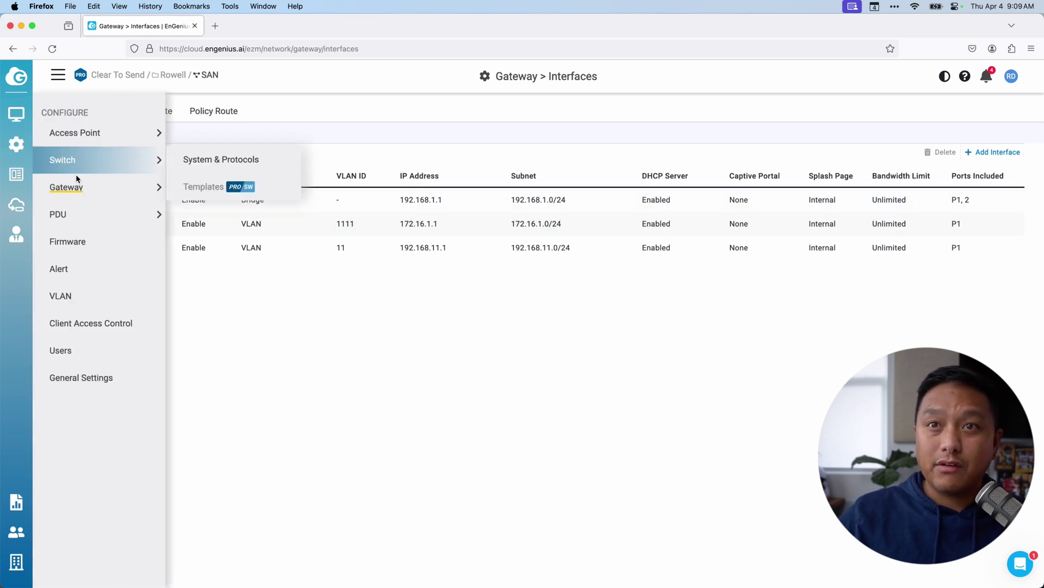
mouse_move(85, 193)
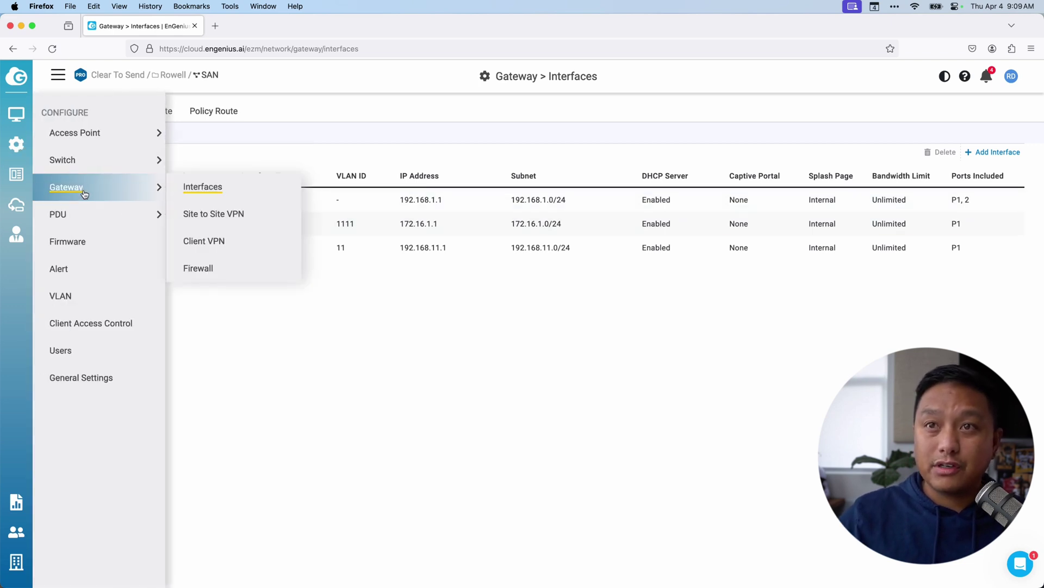
click(214, 270)
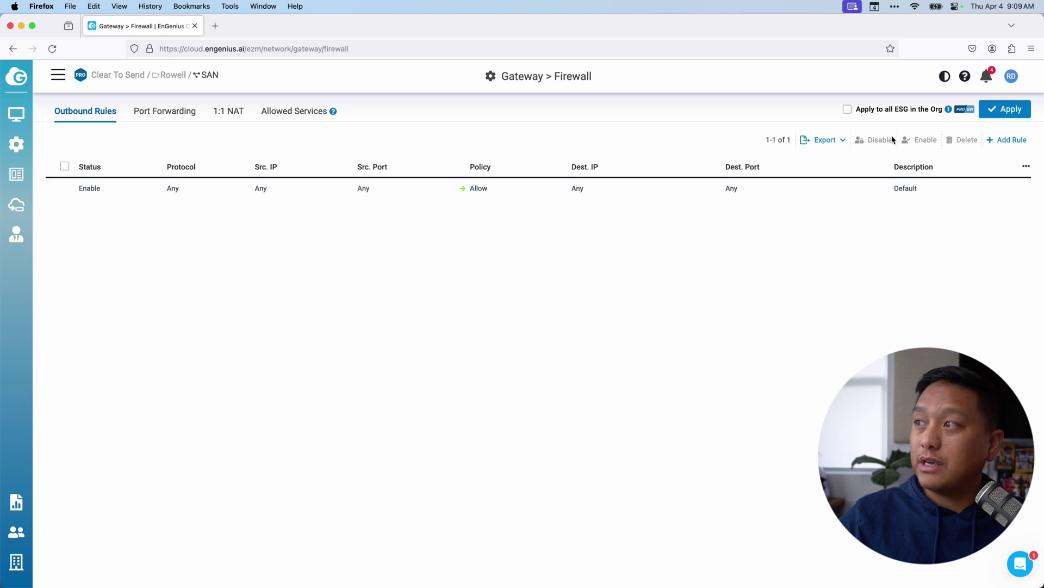
click(1008, 142)
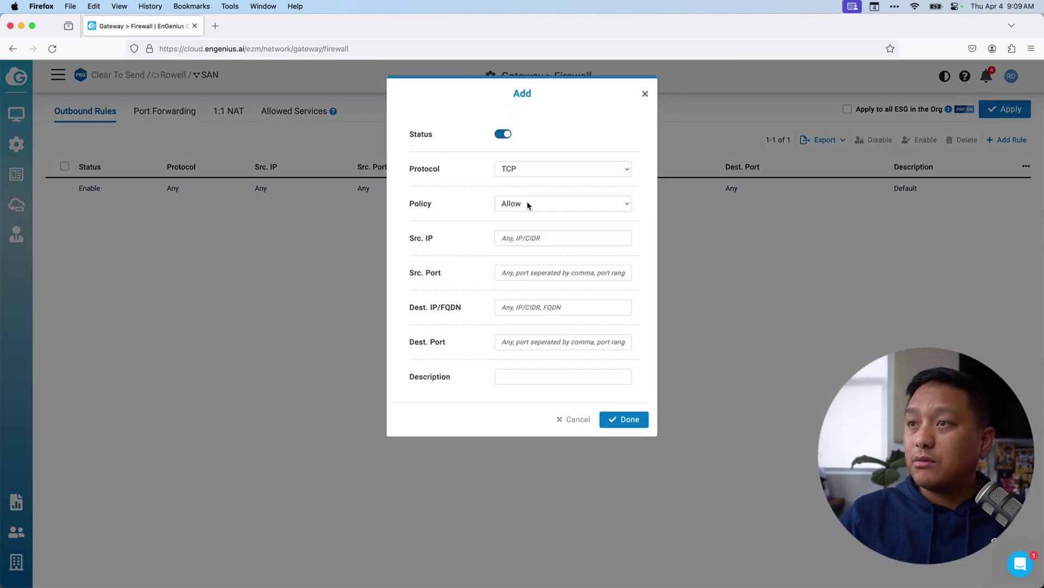
click(504, 170)
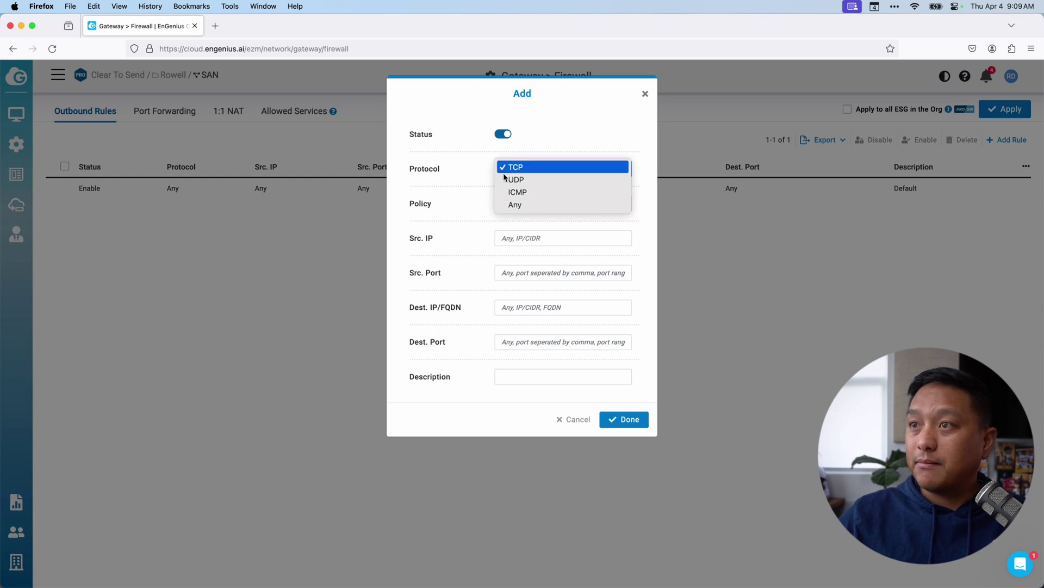
click(497, 205)
click(503, 207)
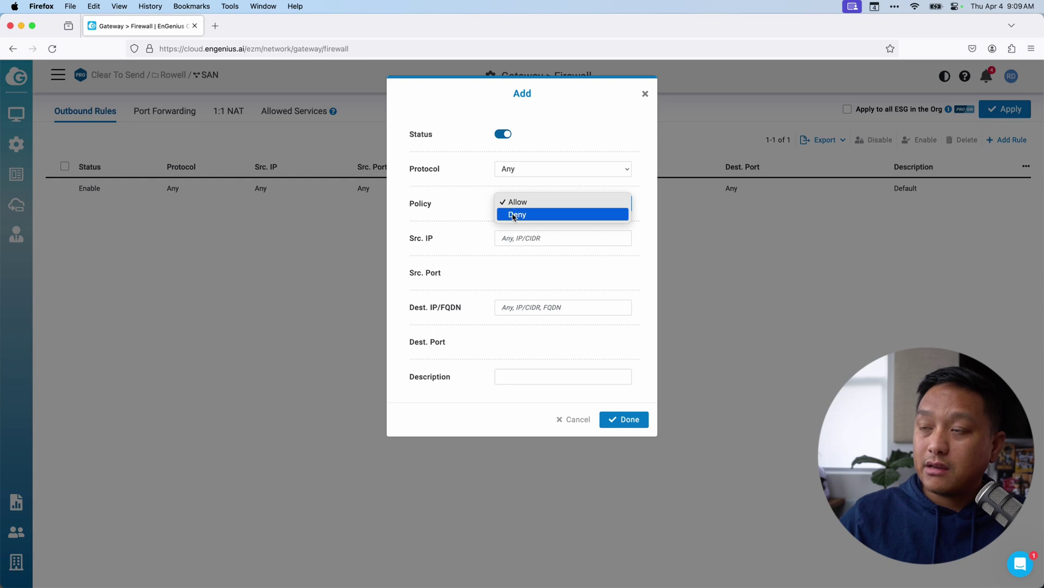
click(512, 214)
Set source 172.16.1.0/24, destination 192.168.11.0/24, description 'Block guest to internal', and save the rule
click(533, 240)
text(172.16.1.0/24)
click(522, 305)
text(19)
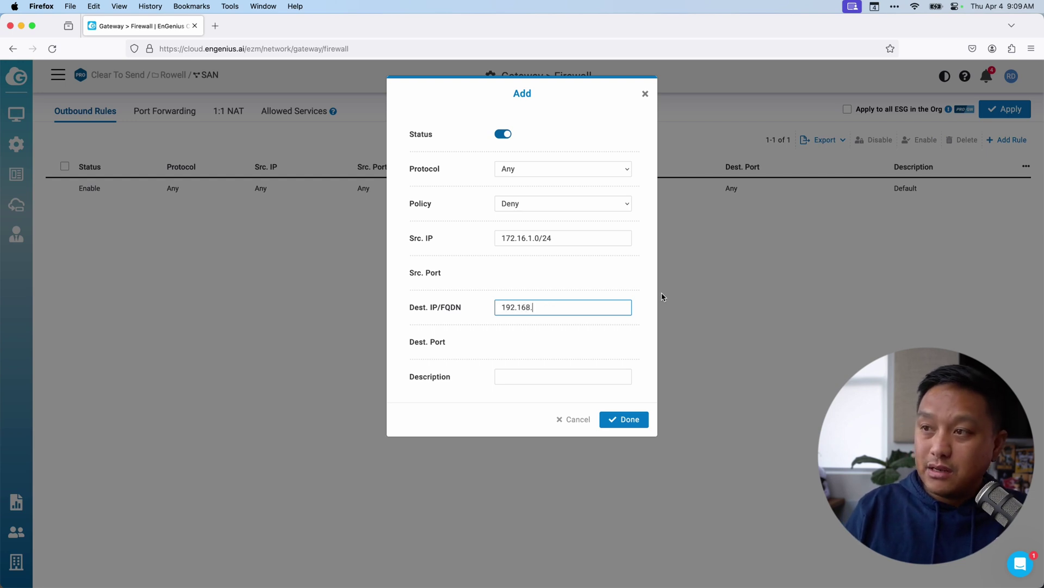
text(2.168.11.0/24)
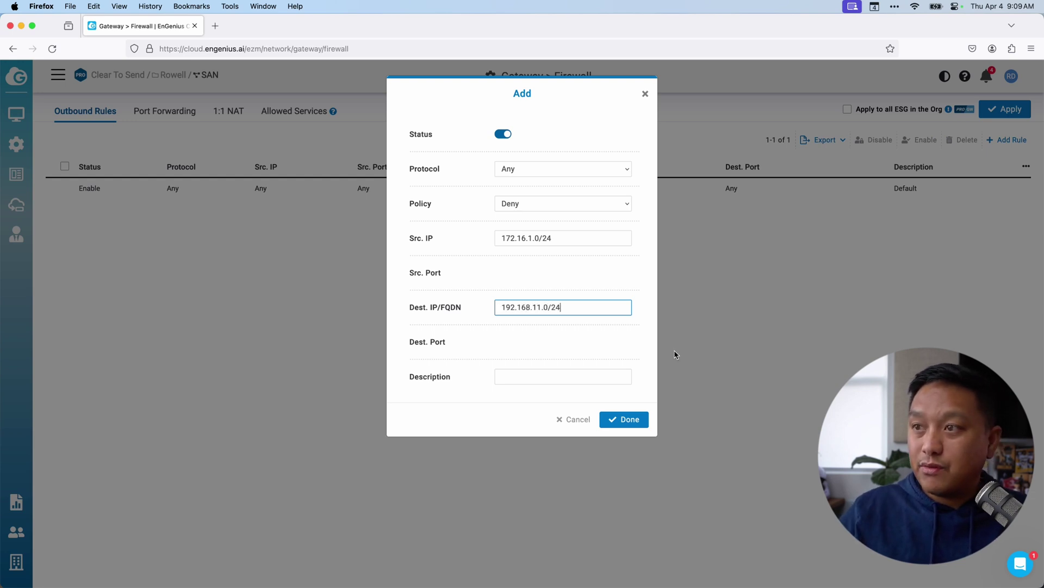
click(554, 377)
text(B)
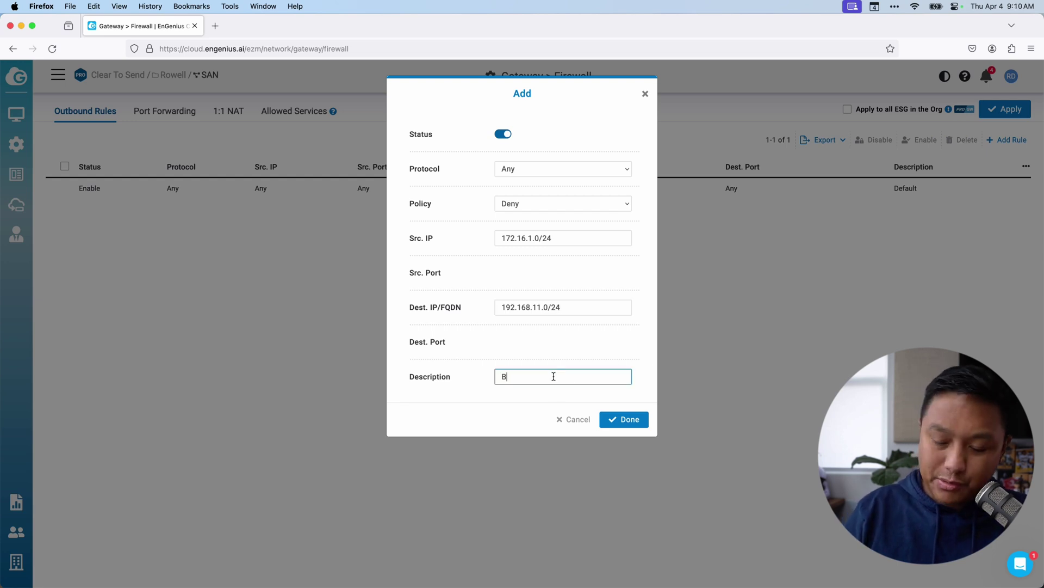
text(lock guest to internal Wi-Fi)
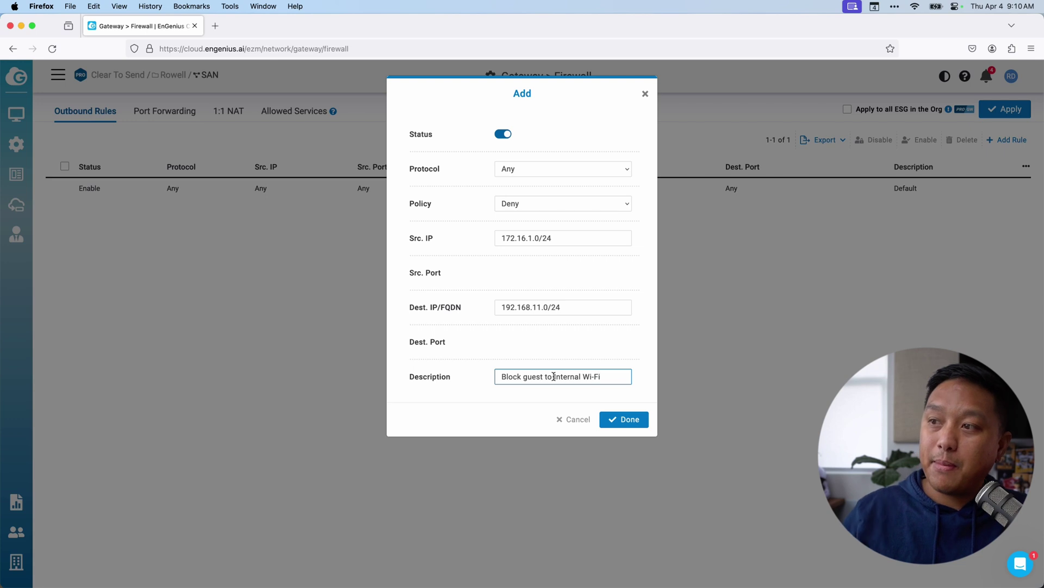
click(624, 419)
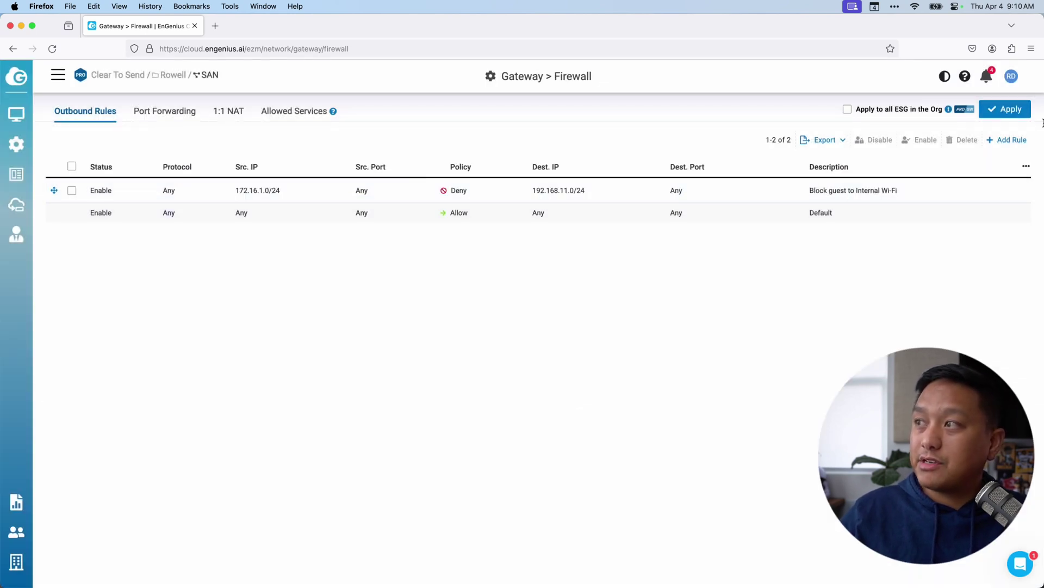
Add a Deny rule with protocol Any, from 172.16.1.0/24 to 192.168.1.0, described 'Block guest to LAN'
click(1011, 141)
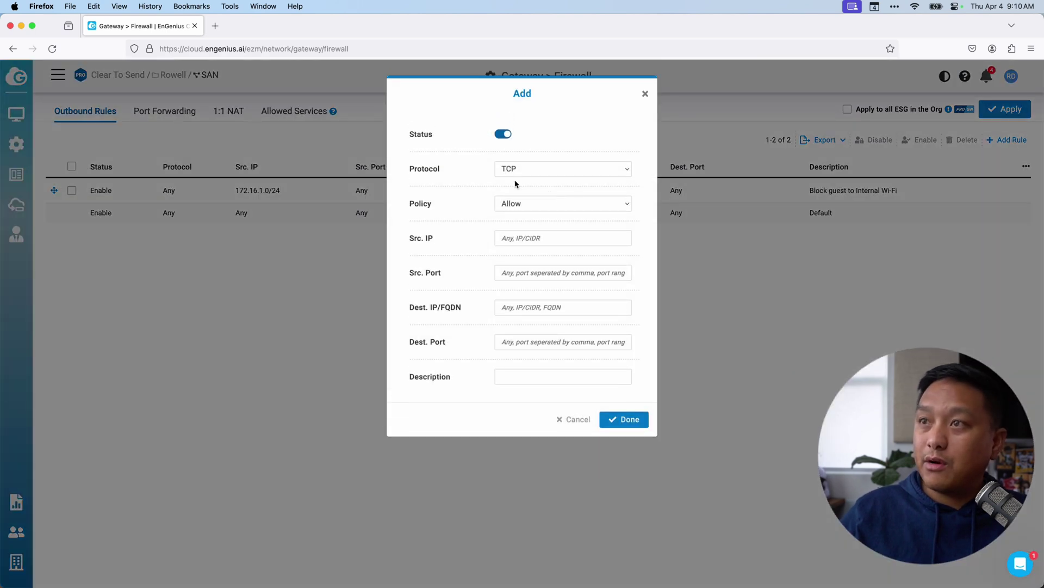
click(518, 172)
click(517, 206)
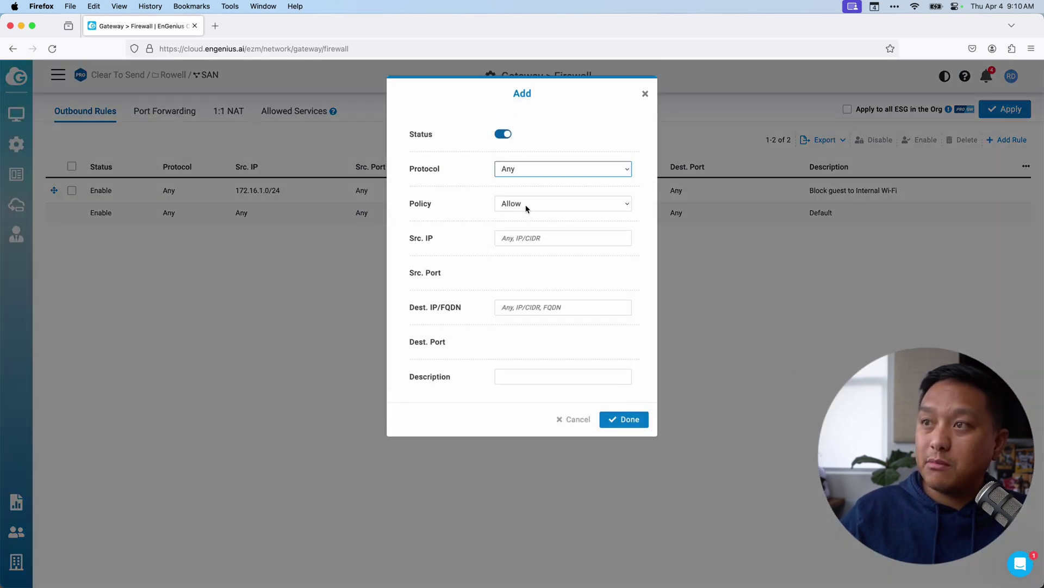
click(526, 208)
click(526, 216)
click(518, 238)
text(172.16.1.0/24)
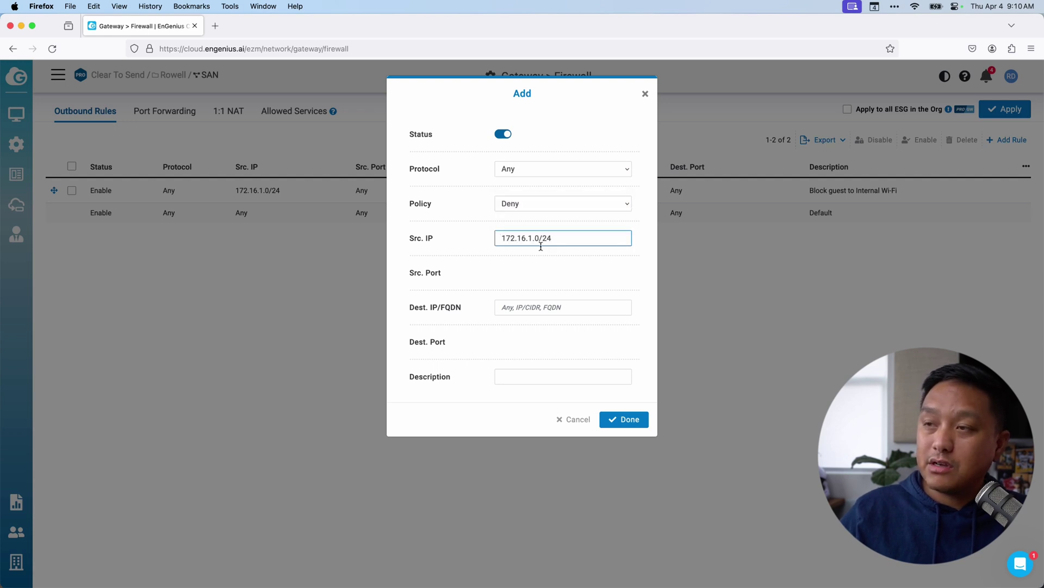
click(522, 309)
text(192.168.1.0/24)
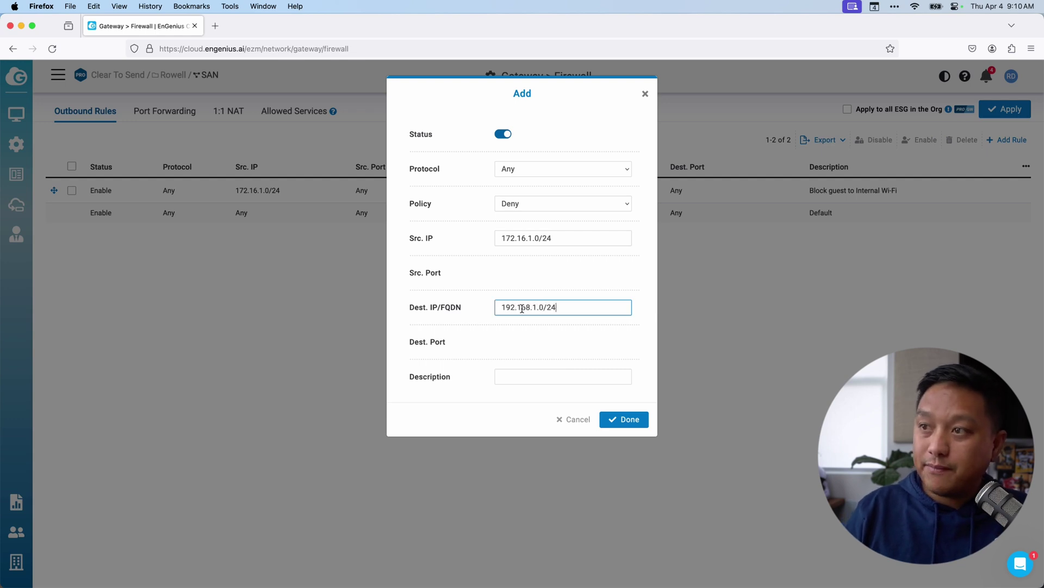
click(516, 377)
text(Block )
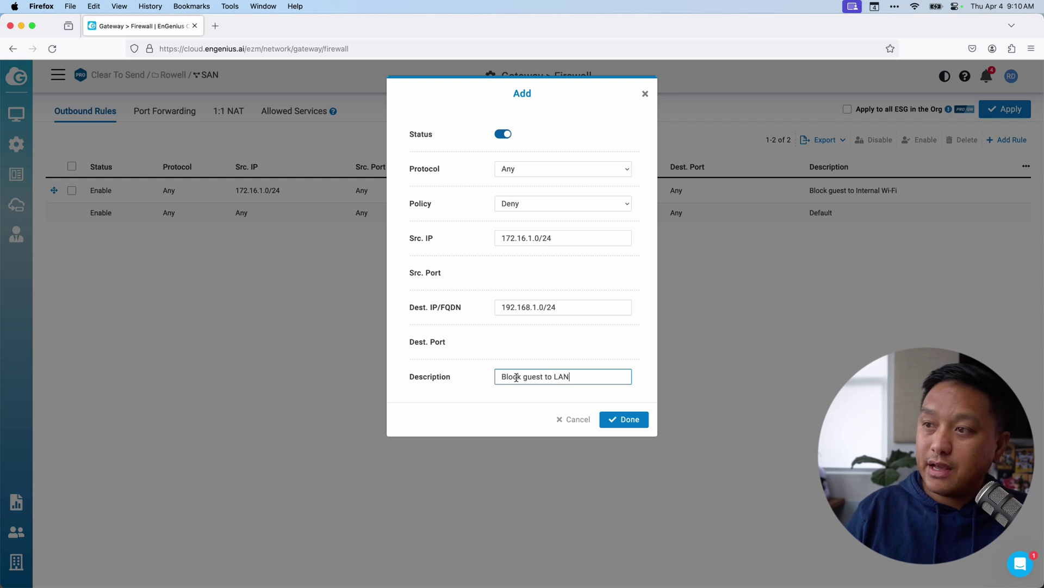
text(guest to LAN)
click(623, 420)
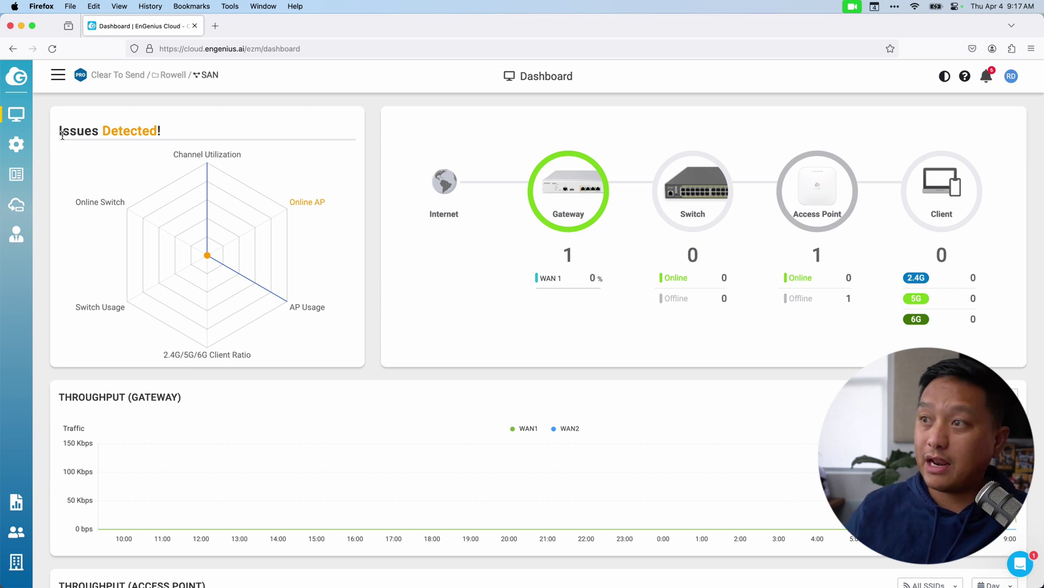
Open the Access Point SSID list to see Test-Net on VLAN 11 and Guest-Net on VLAN 1111
mouse_move(254, 222)
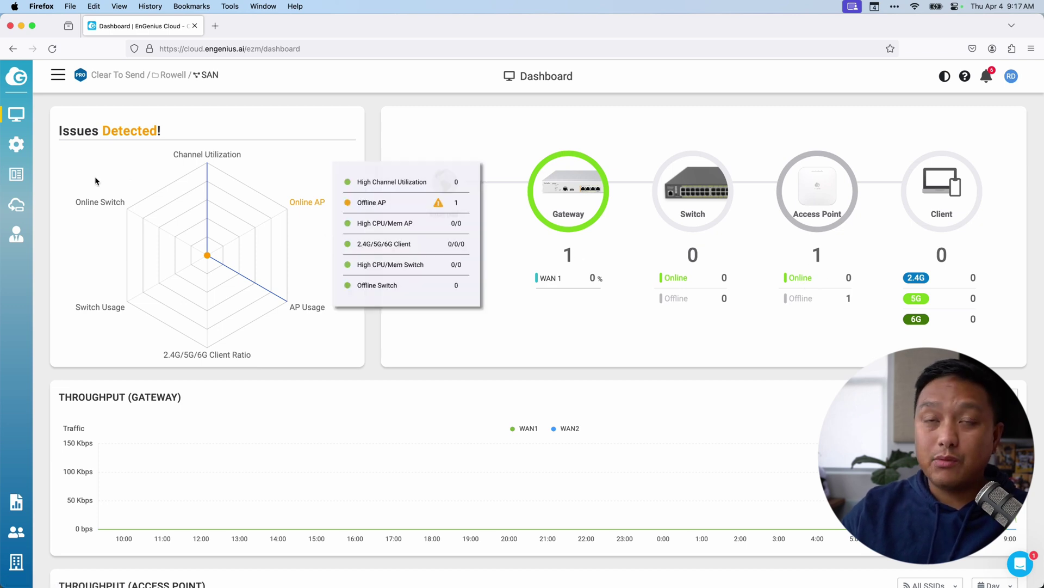
mouse_move(18, 145)
mouse_move(76, 136)
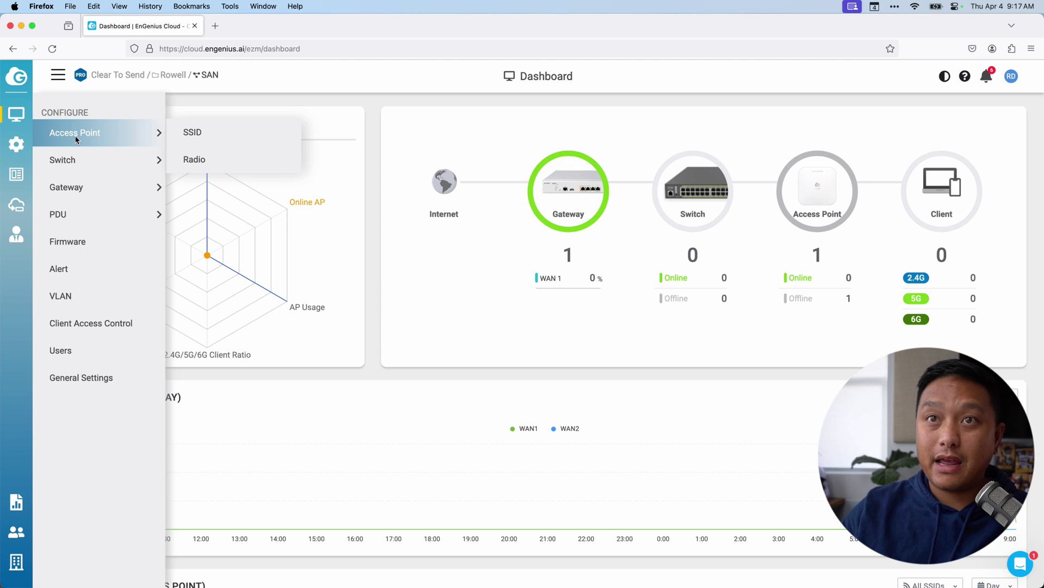
click(193, 135)
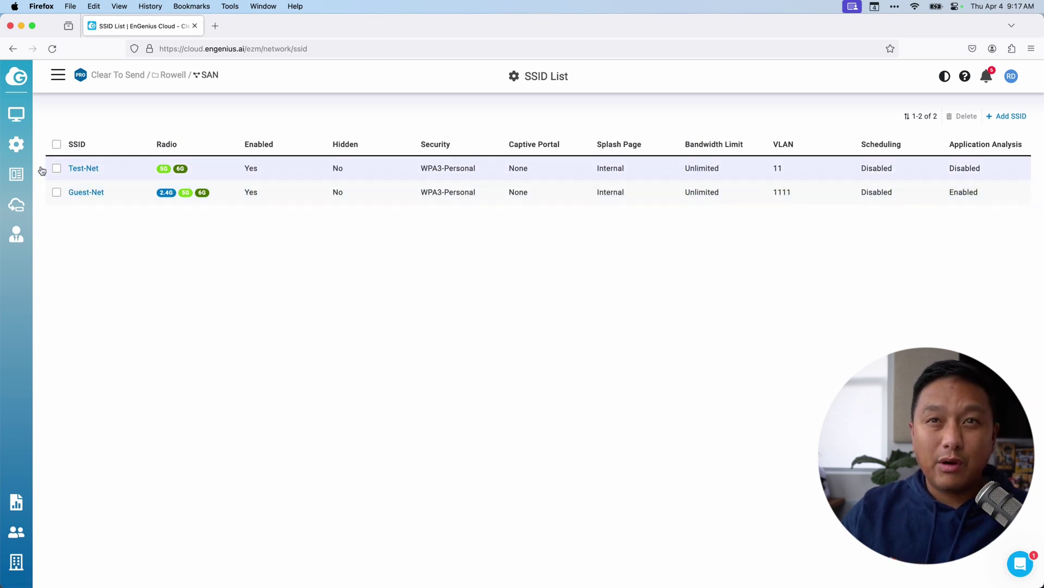
Go back to the Gateway Firewall page to review the two guest Deny rules above the default Allow
mouse_move(16, 145)
mouse_move(80, 157)
mouse_move(82, 191)
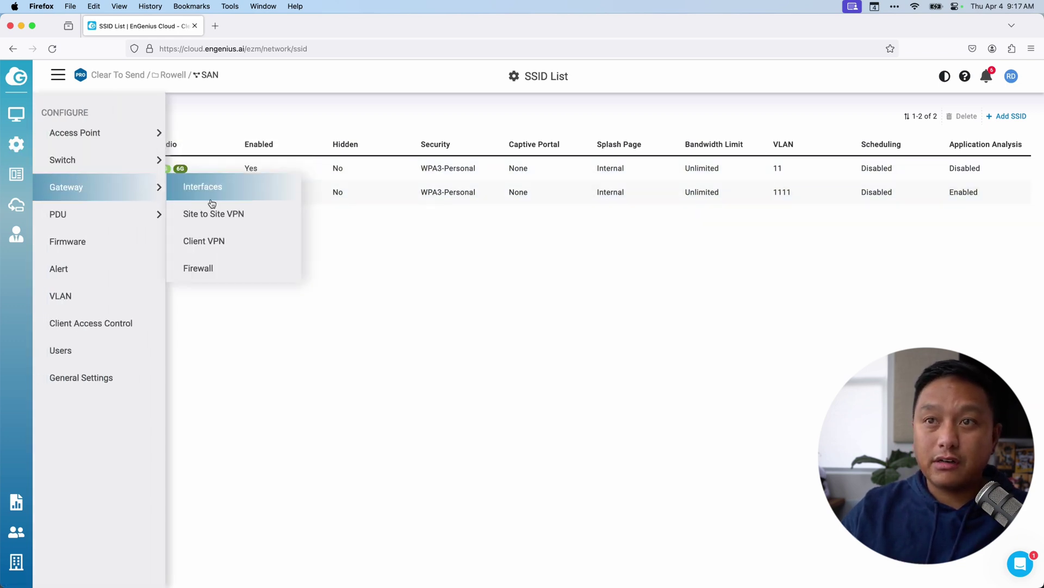
click(216, 269)
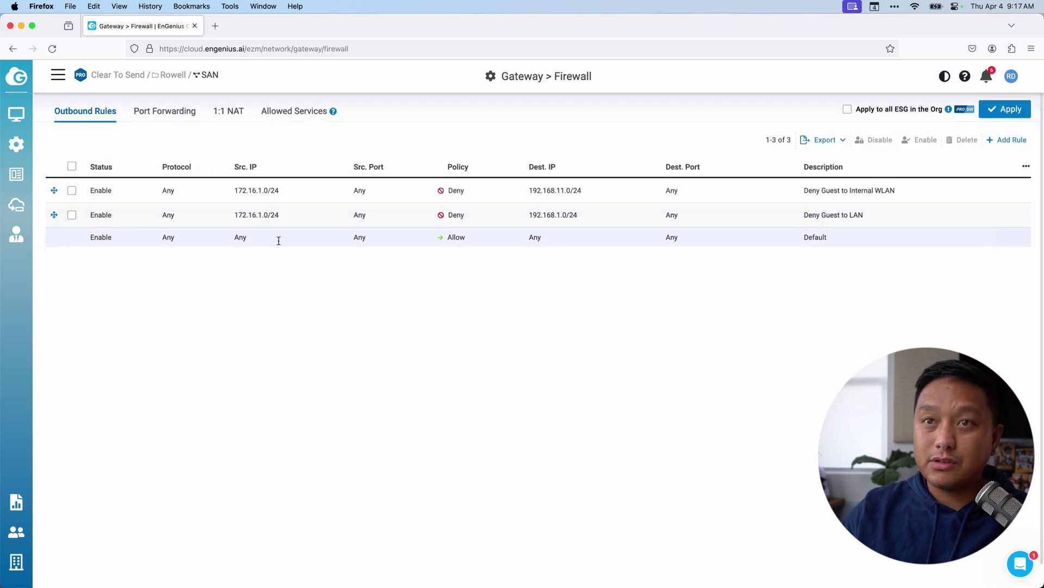